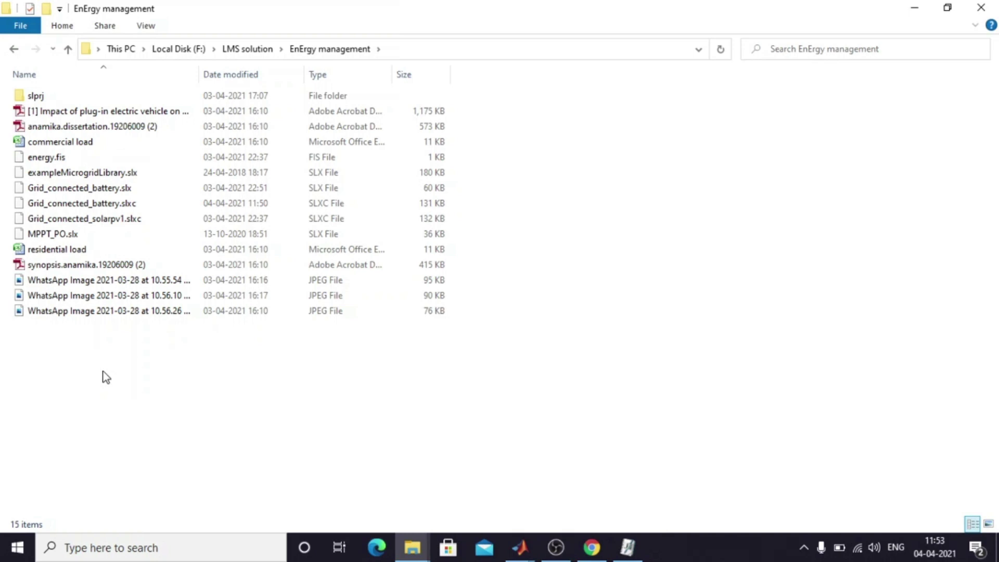
# - Open the residential load workbook, review the time-of-day power data for the houses, and close it
pyautogui.click(51, 253)
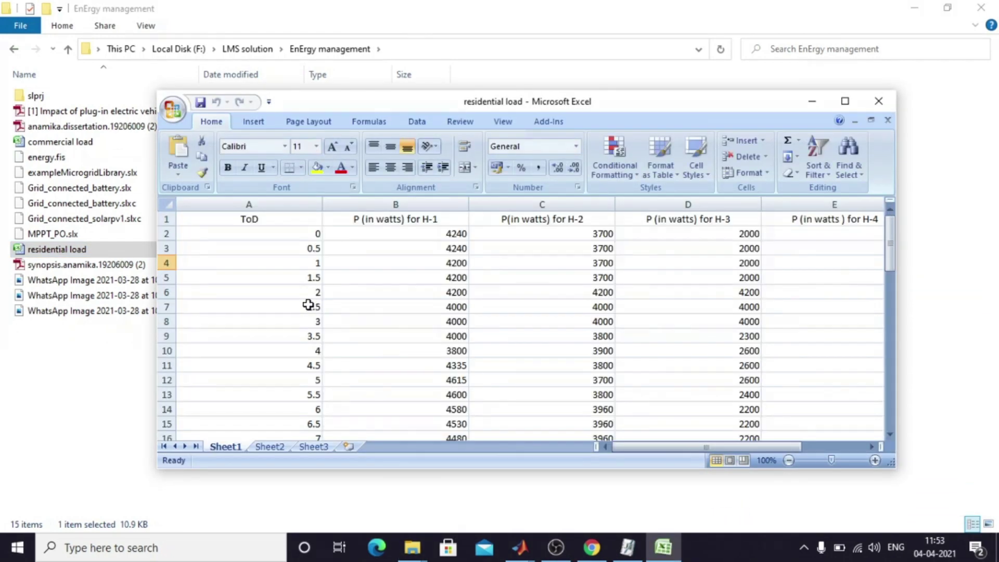
pyautogui.scroll(-2, 267, 244)
pyautogui.scroll(2, 266, 244)
pyautogui.click(446, 218)
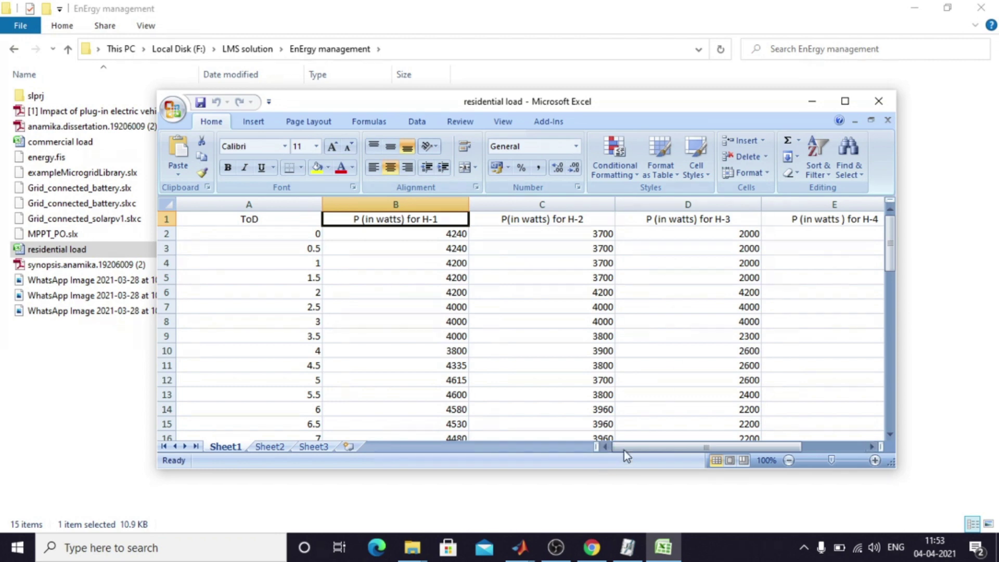
pyautogui.moveTo(649, 447)
pyautogui.mouseDown()
pyautogui.moveTo(710, 442)
pyautogui.moveTo(635, 442)
pyautogui.mouseUp()
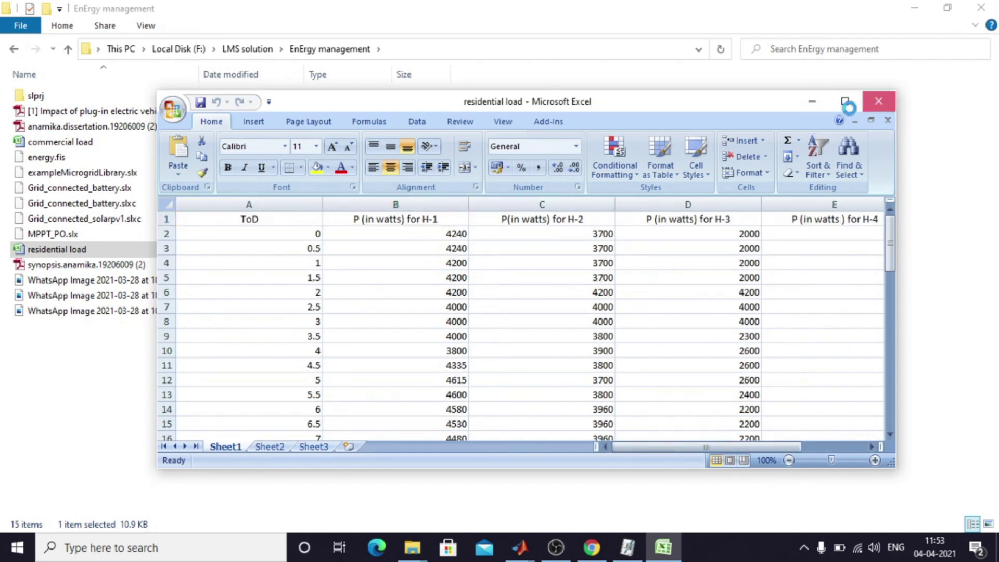
pyautogui.click(878, 101)
# - Open the commercial load workbook, review the half-hourly power data for B-1 to B-3 and the maximum connected loads, and close it
pyautogui.click(84, 145)
pyautogui.doubleClick(84, 147)
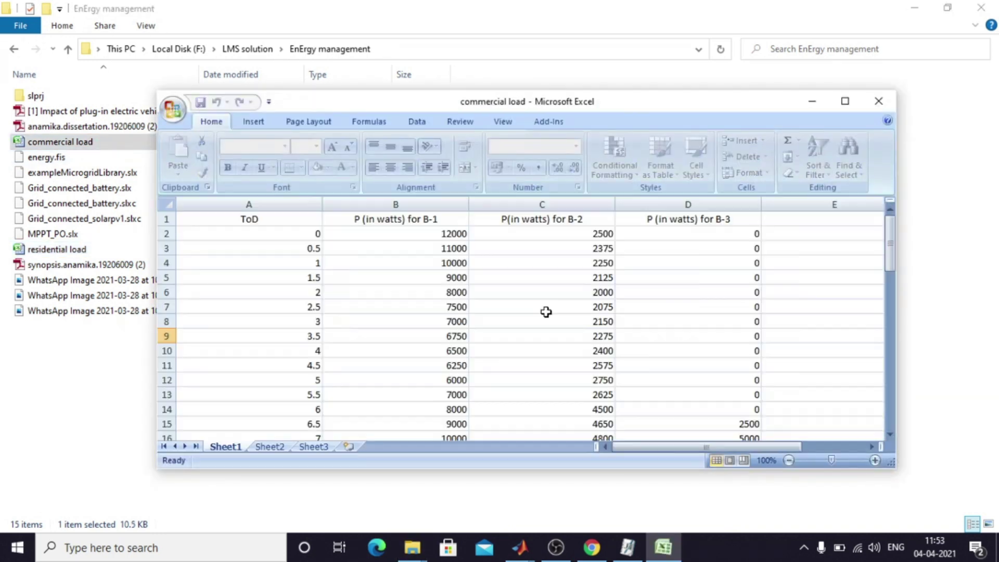
pyautogui.click(270, 222)
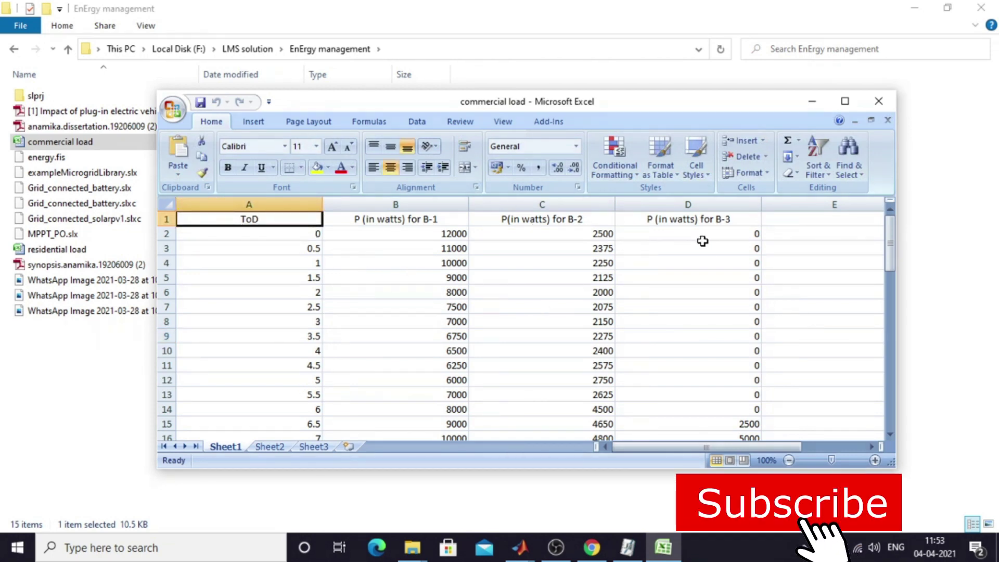
pyautogui.scroll(-2, 509, 294)
pyautogui.scroll(-13, 509, 294)
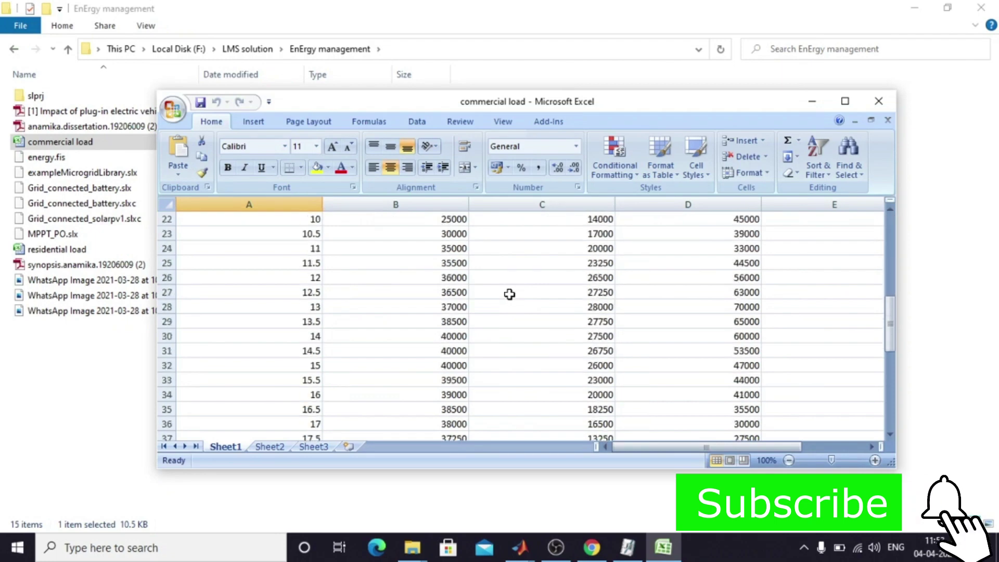
pyautogui.scroll(1, 510, 294)
pyautogui.scroll(1, 509, 294)
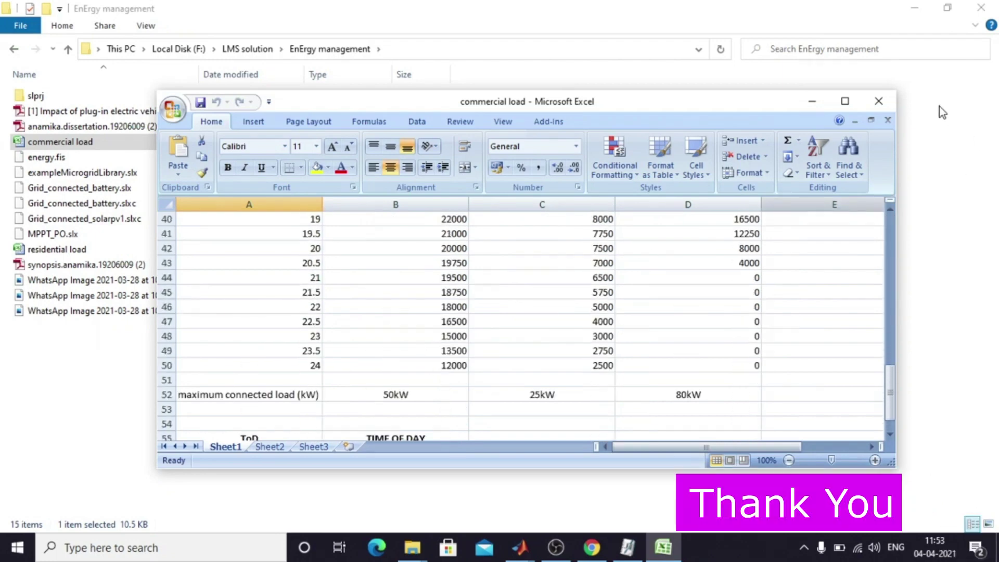
pyautogui.click(878, 101)
# - Open WhatsApp Image 2021-03-28 at 10.55.54 to view the hand-drawn fuzzy controller and grid layout
pyautogui.click(203, 397)
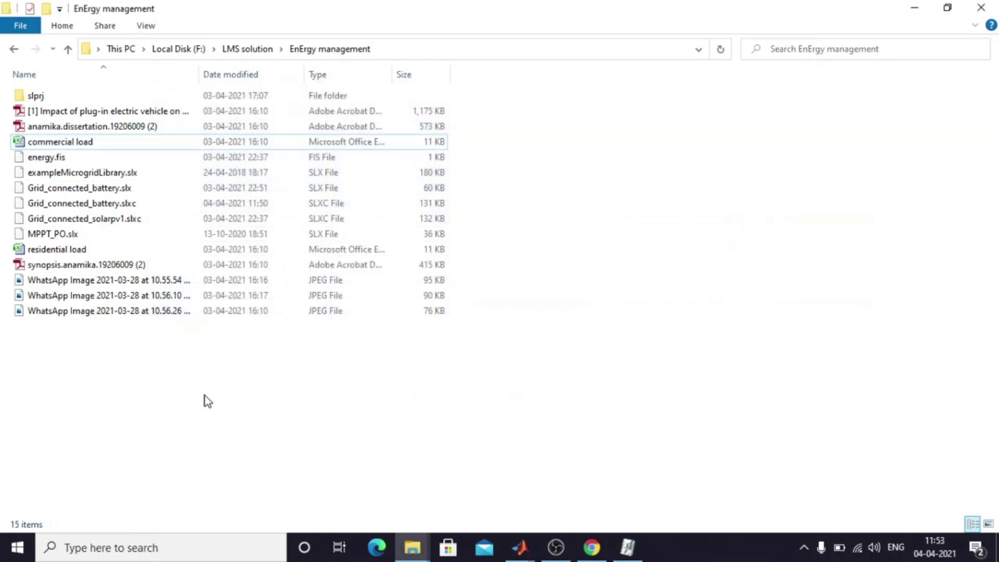
pyautogui.doubleClick(58, 283)
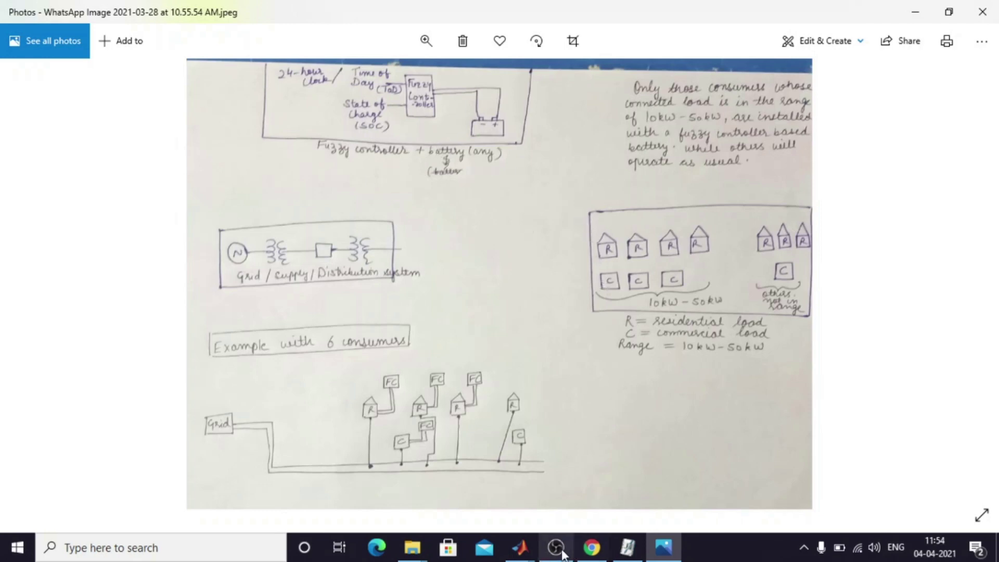
# - Switch to MATLAB and bring the Fuzzy Logic Designer of the two-input energy system in front of the main window
pyautogui.click(524, 550)
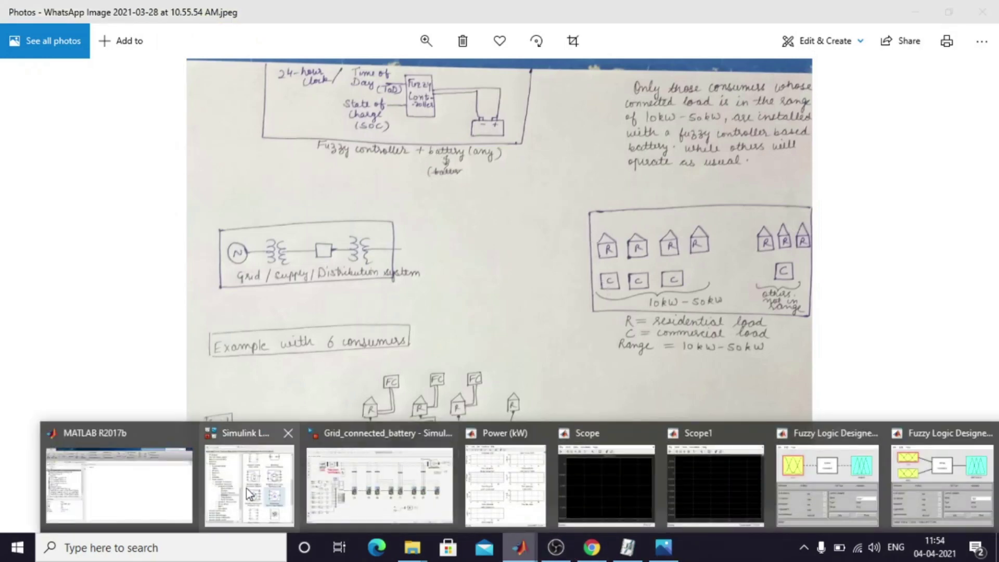
pyautogui.click(167, 487)
pyautogui.click(524, 551)
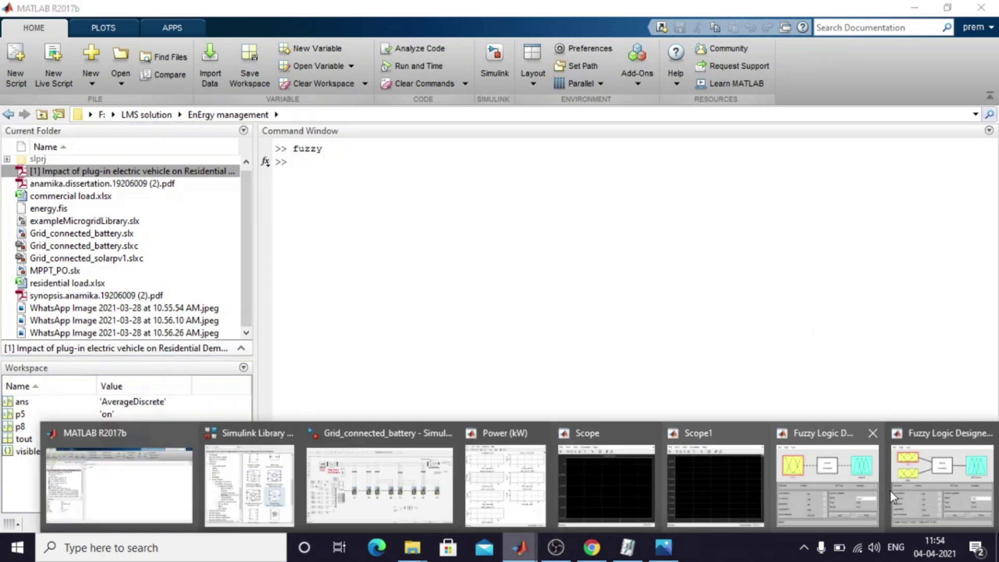
pyautogui.click(931, 489)
pyautogui.moveTo(426, 49); pyautogui.dragTo(371, 70)
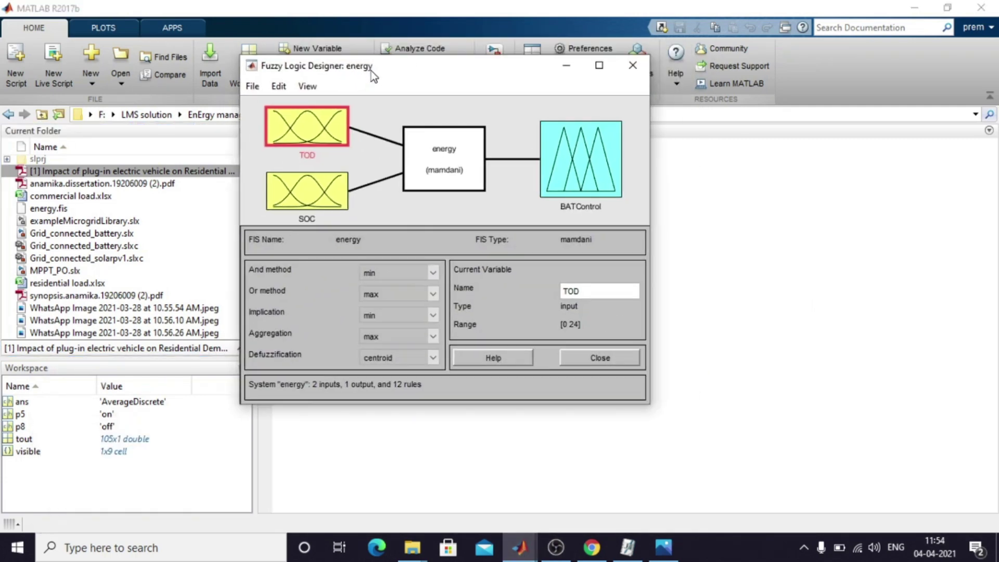
# - Examine the membership functions of TOD, SOC and BATControl in the Membership Function Editor, and close it
pyautogui.doubleClick(327, 136)
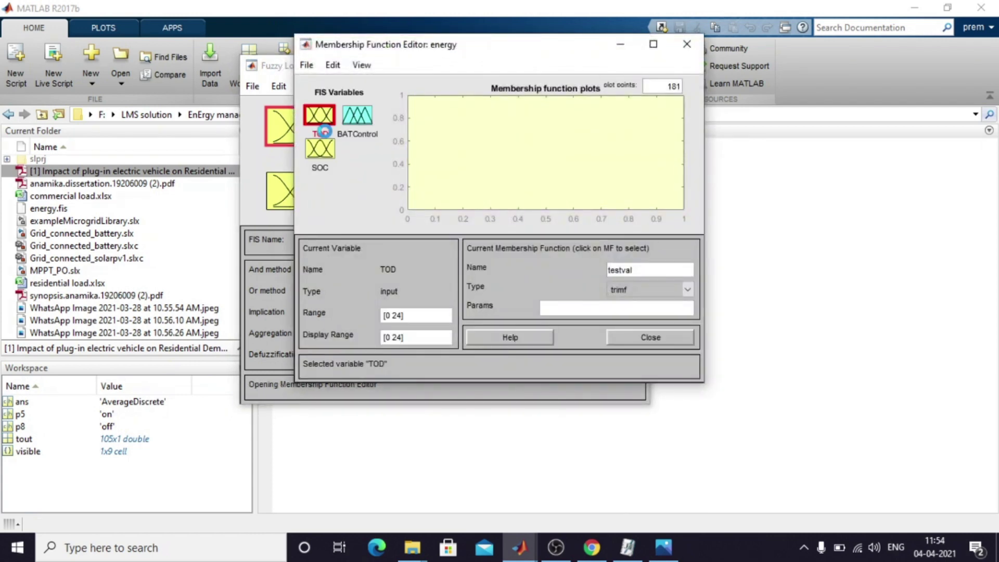
pyautogui.moveTo(526, 52); pyautogui.dragTo(567, 55)
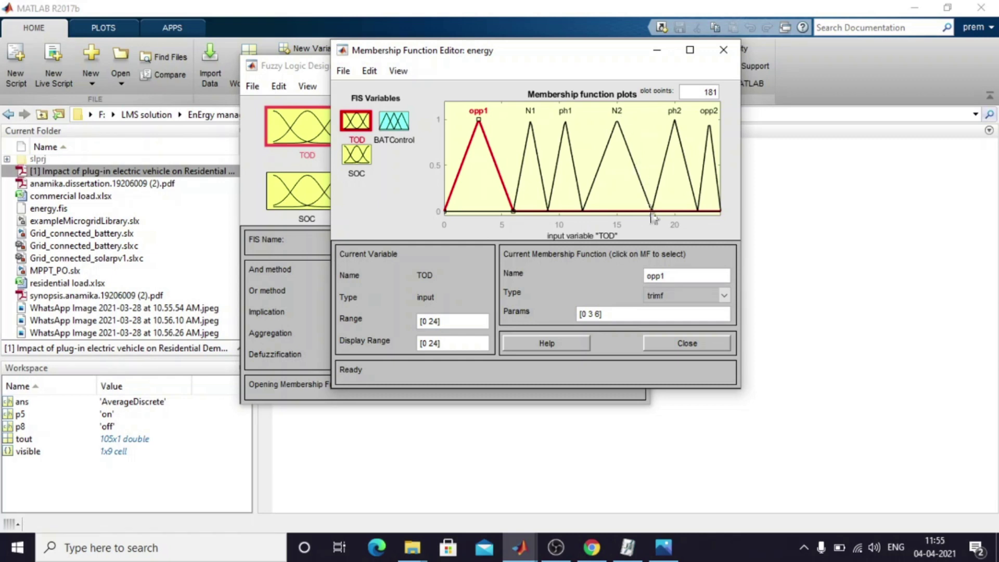
pyautogui.press('XF86AudioRaiseVolume')
pyautogui.click(354, 157)
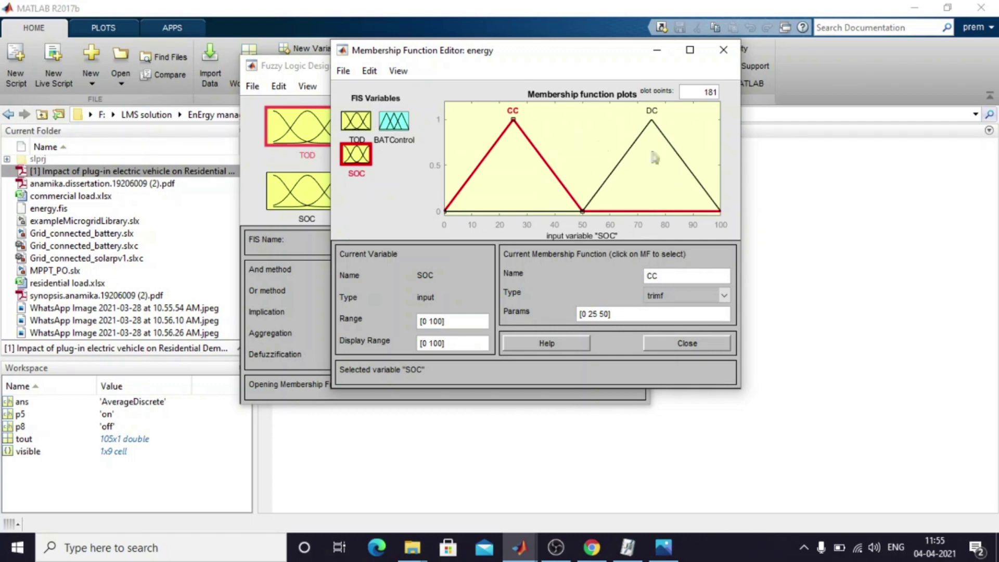
pyautogui.click(394, 122)
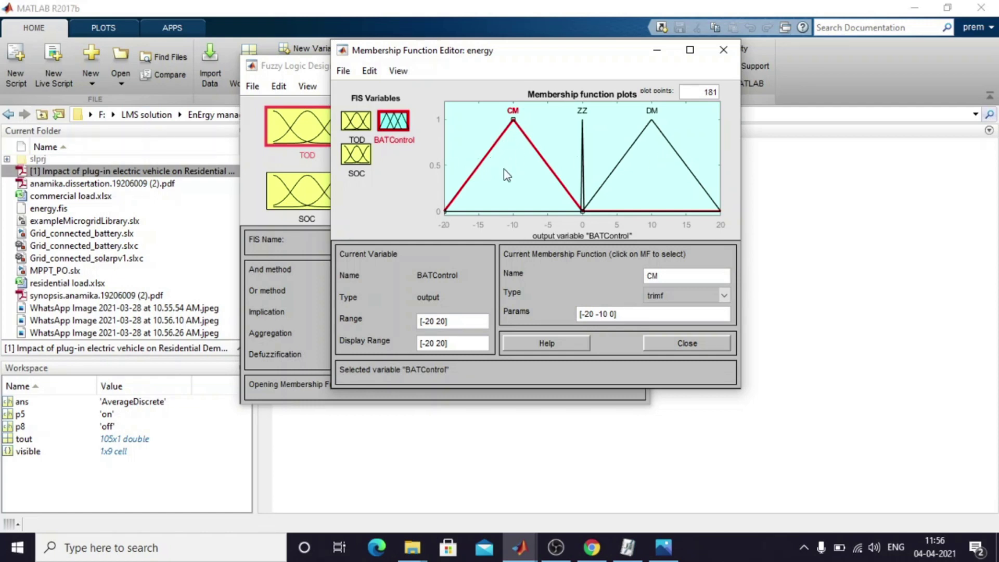
pyautogui.click(514, 158)
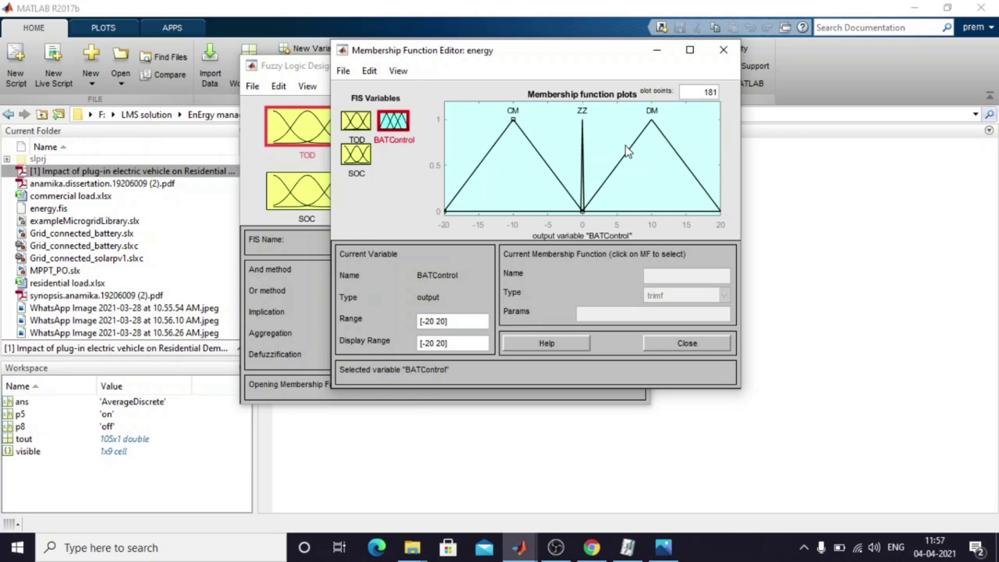
pyautogui.click(723, 50)
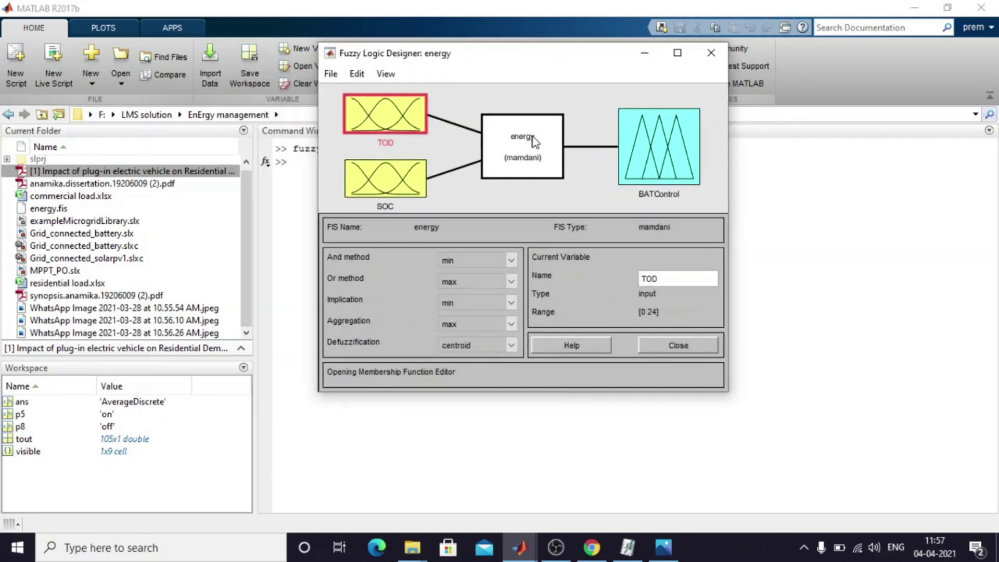
# - Review the energy system's fuzzy rules in the Rule Editor, and close it
pyautogui.doubleClick(534, 141)
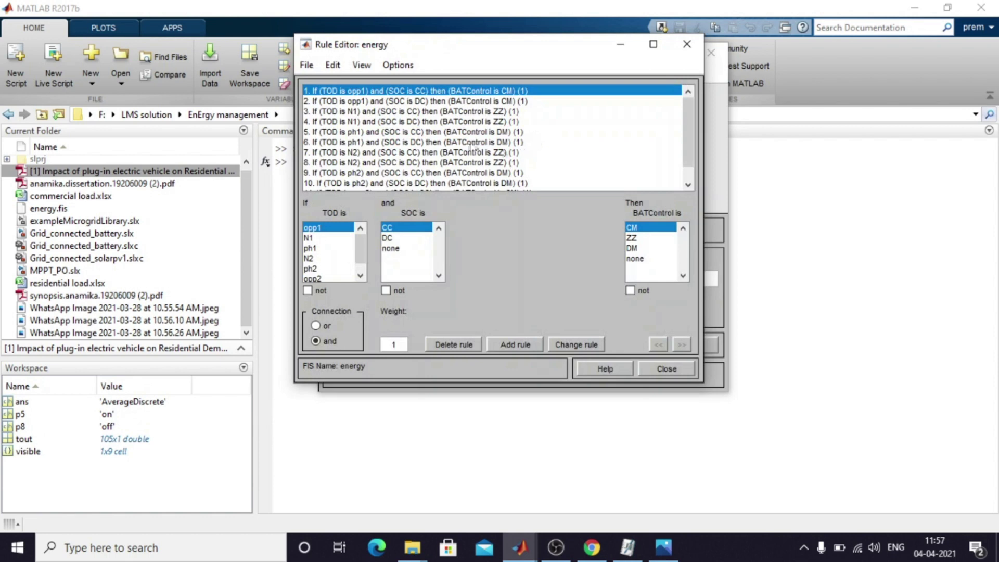
pyautogui.click(363, 111)
pyautogui.click(335, 91)
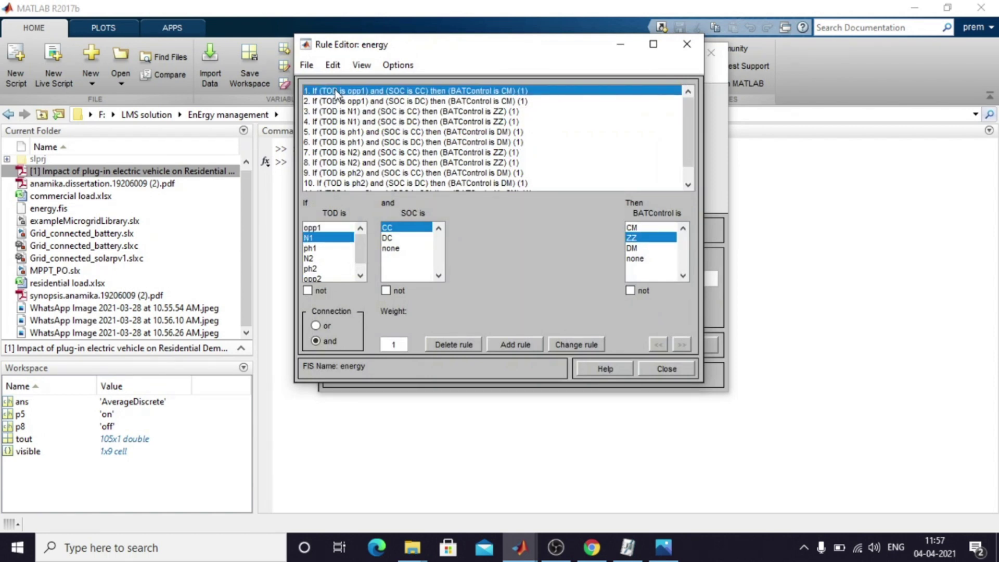
pyautogui.click(468, 101)
pyautogui.scroll(-2, 464, 125)
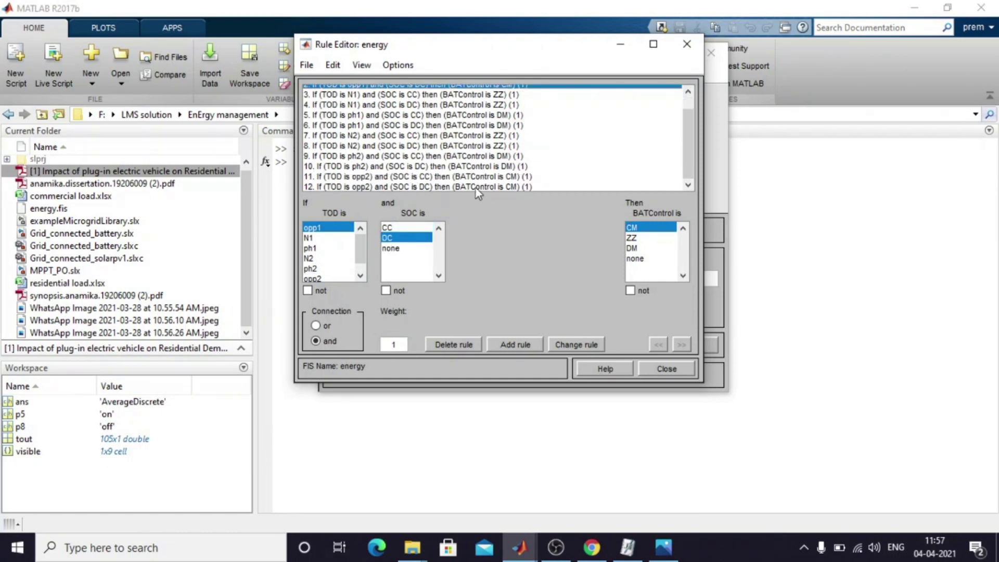
pyautogui.scroll(2, 476, 188)
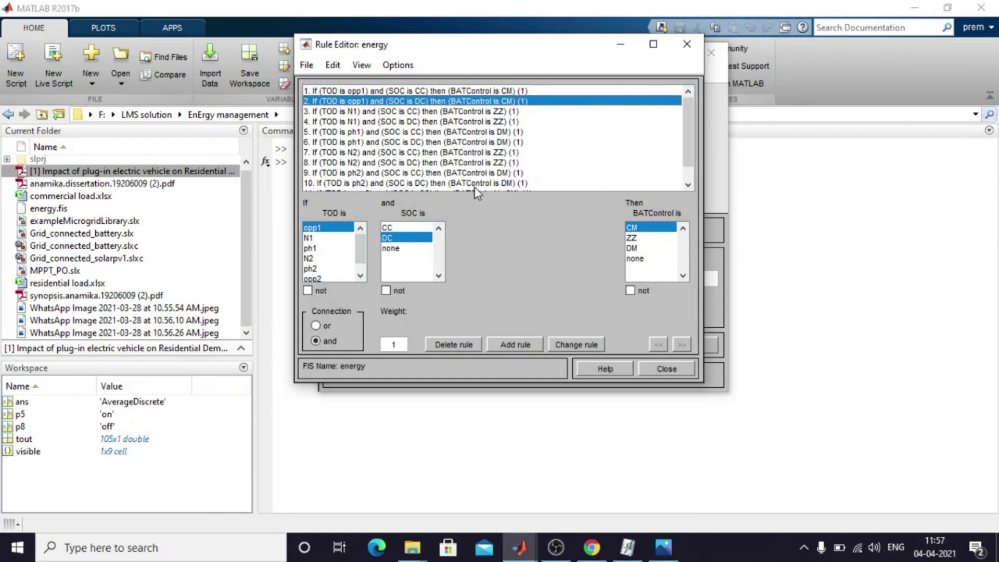
pyautogui.click(686, 45)
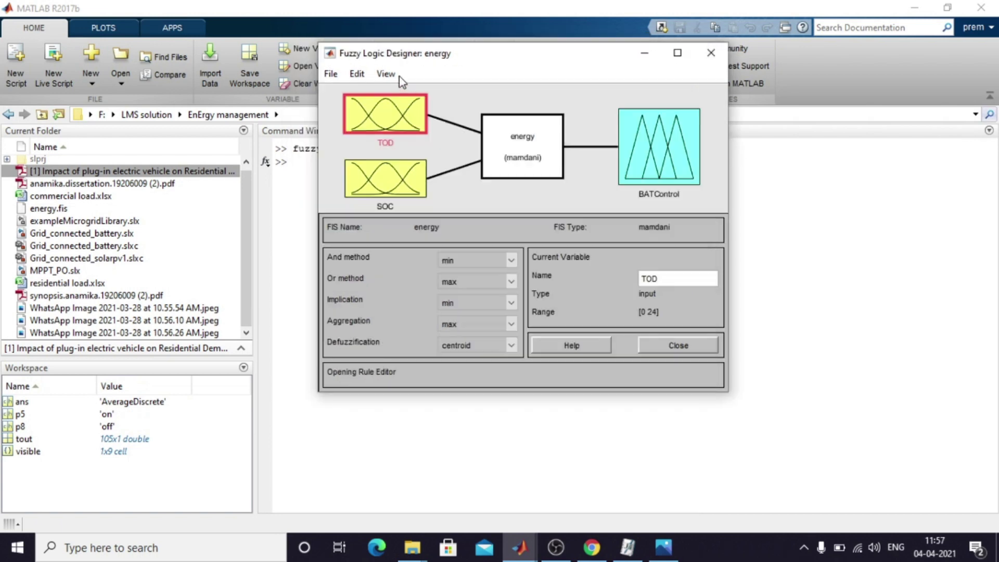
# - Open the Rule Viewer for the energy system and set the SOC input to about 31.4
pyautogui.click(379, 75)
pyautogui.click(389, 89)
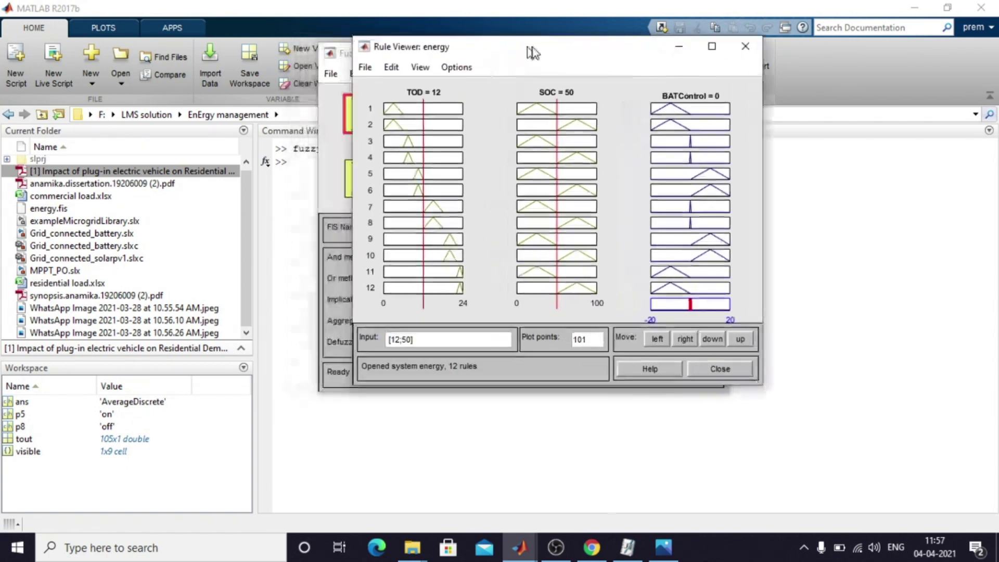
pyautogui.moveTo(532, 52); pyautogui.dragTo(563, 50)
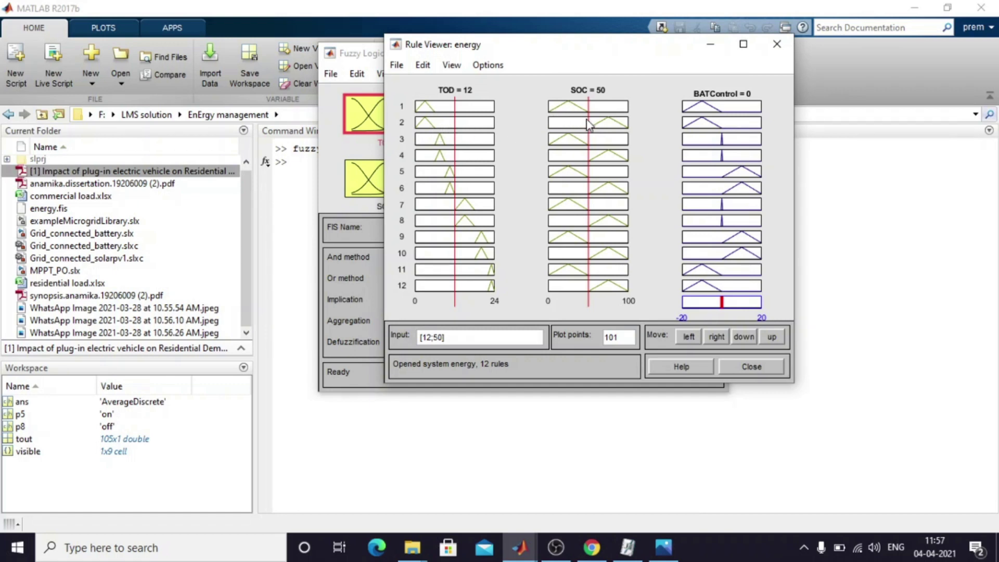
pyautogui.moveTo(586, 125); pyautogui.dragTo(572, 103)
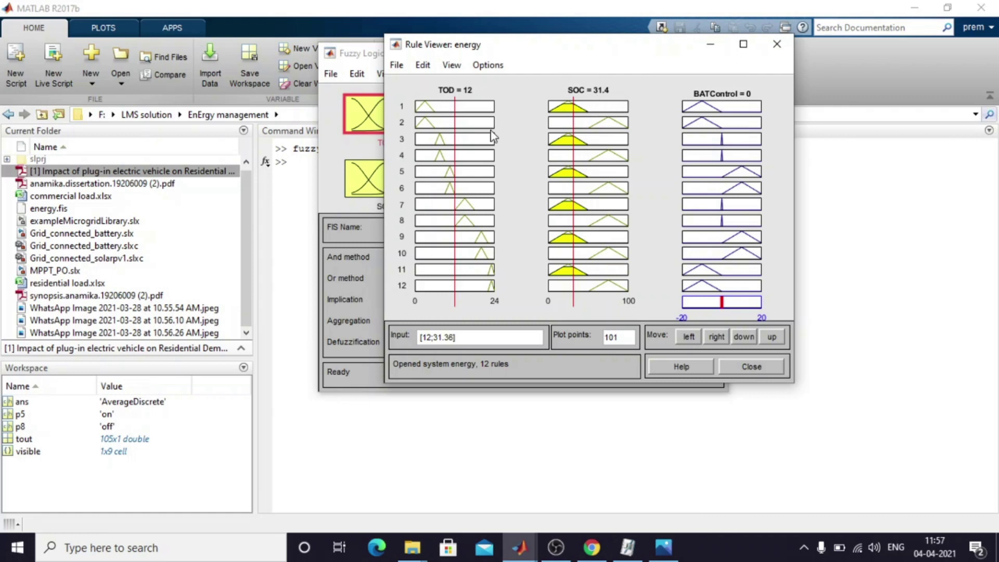
# - Test the BATControl output at TOD values of about 3, 7.6, 10.9, 16, 20.1 and 22.6, and close the Rule Viewer
pyautogui.moveTo(456, 136)
pyautogui.mouseDown()
pyautogui.moveTo(427, 136)
pyautogui.moveTo(428, 186)
pyautogui.mouseUp()
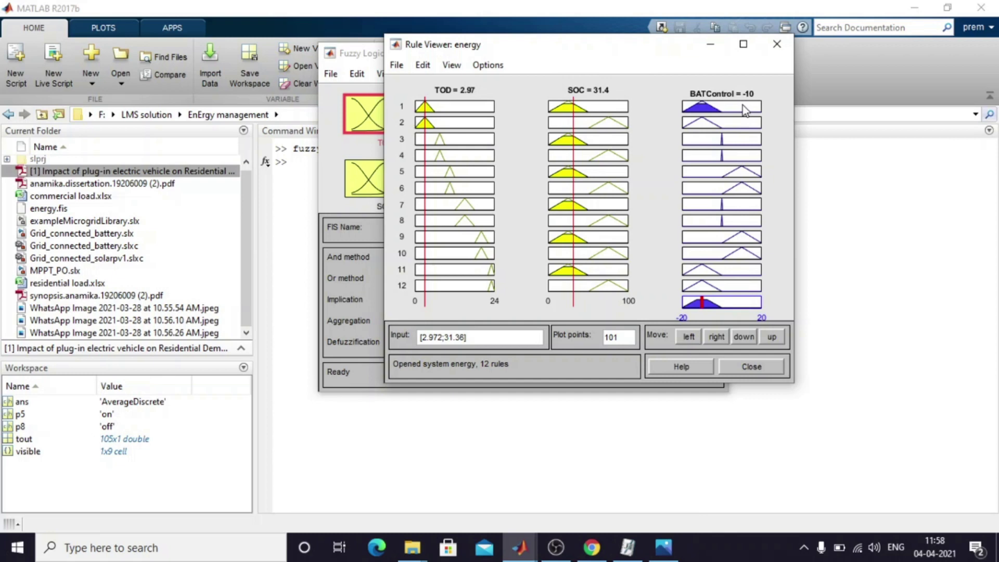
pyautogui.moveTo(426, 122); pyautogui.dragTo(441, 115)
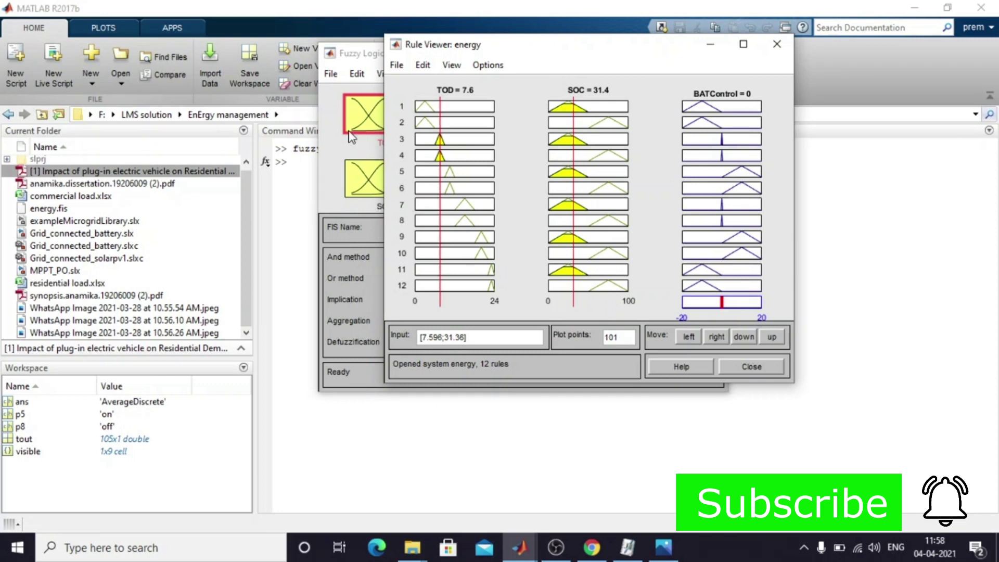
pyautogui.moveTo(442, 125); pyautogui.dragTo(454, 124)
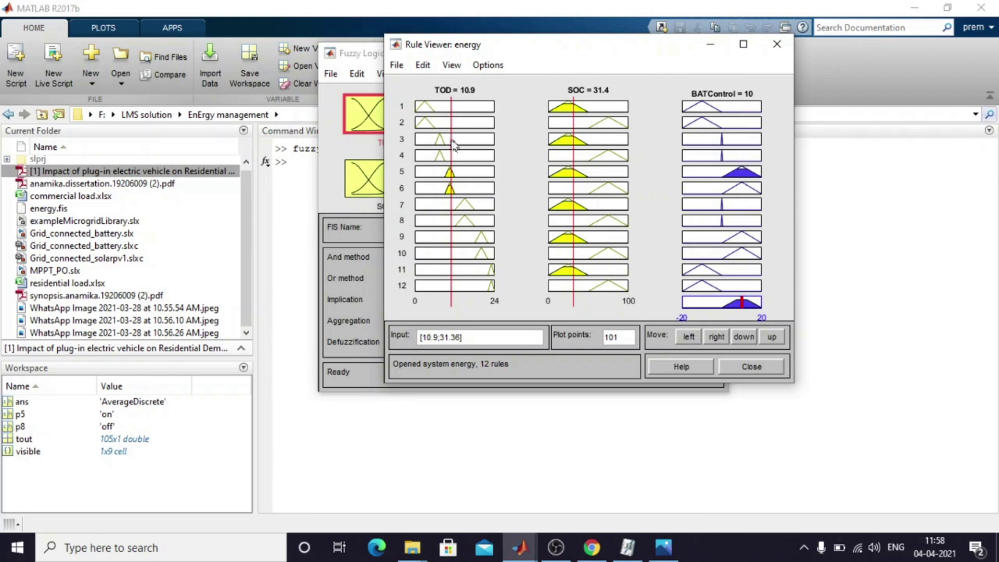
pyautogui.click(467, 139)
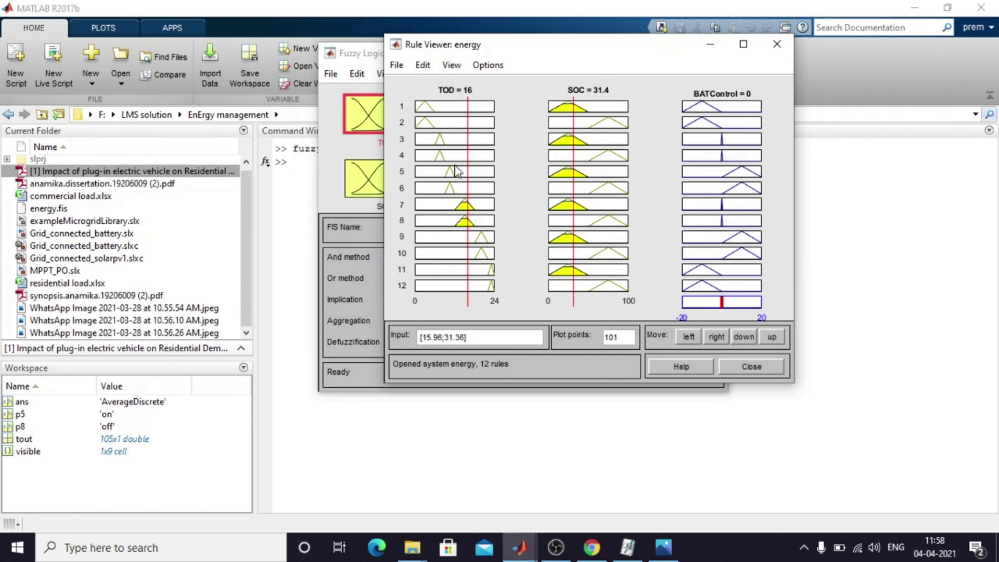
pyautogui.moveTo(468, 164); pyautogui.dragTo(486, 163)
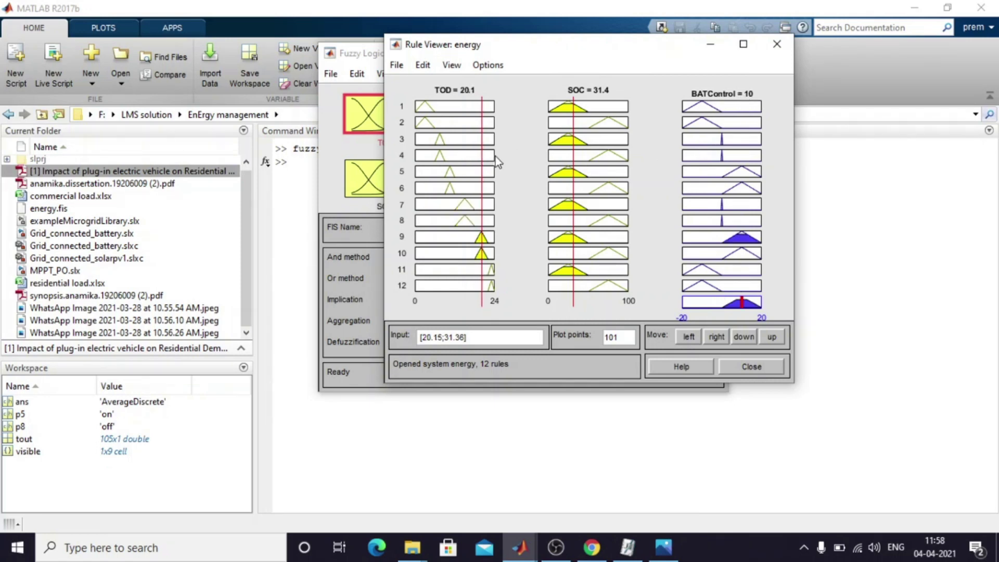
pyautogui.moveTo(482, 172)
pyautogui.mouseDown()
pyautogui.moveTo(495, 167)
pyautogui.moveTo(490, 174)
pyautogui.mouseUp()
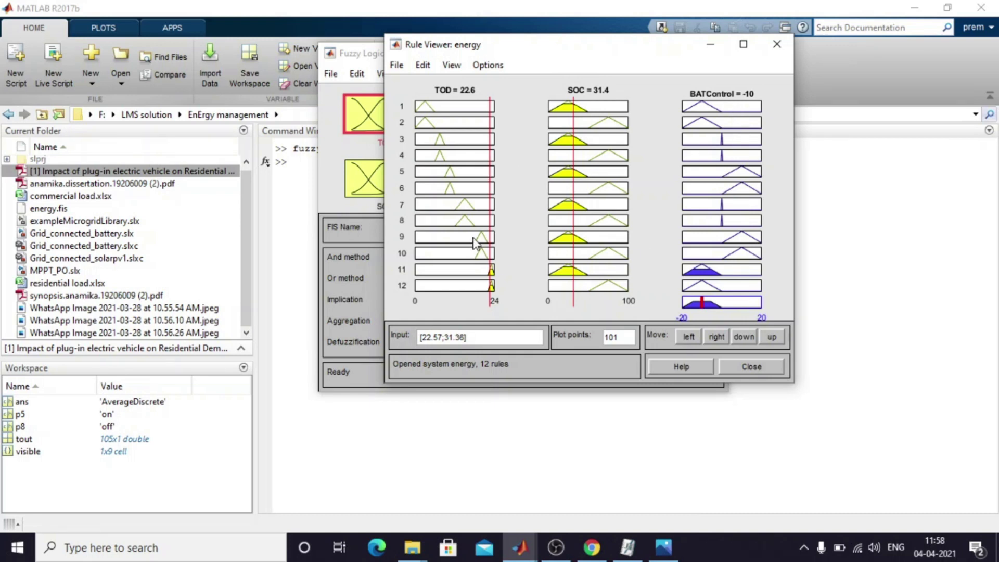
pyautogui.click(776, 44)
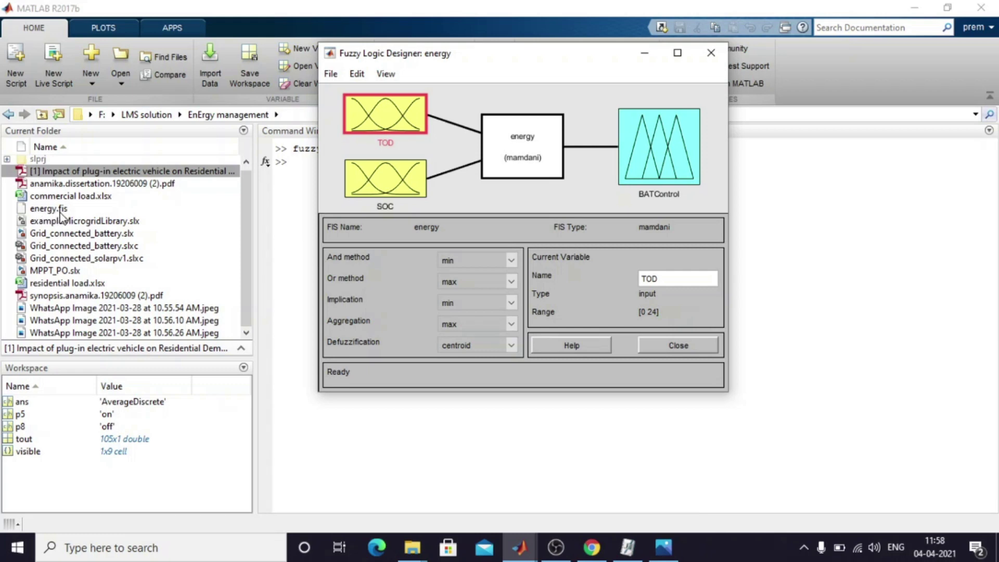
# - Close the Fuzzy Logic Designer and switch to the Grid_connected_battery Simulink model
pyautogui.click(712, 55)
pyautogui.click(523, 213)
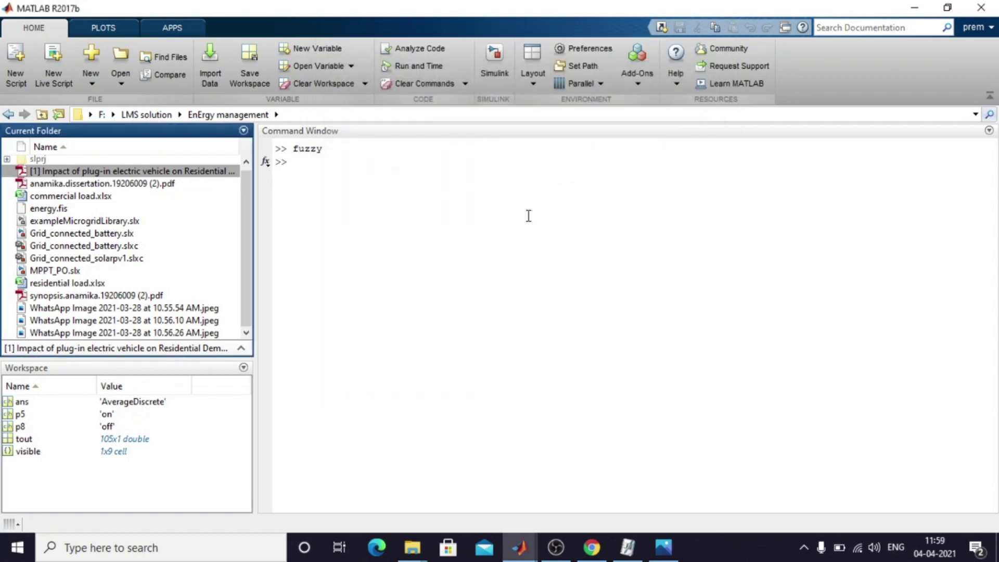
pyautogui.click(520, 547)
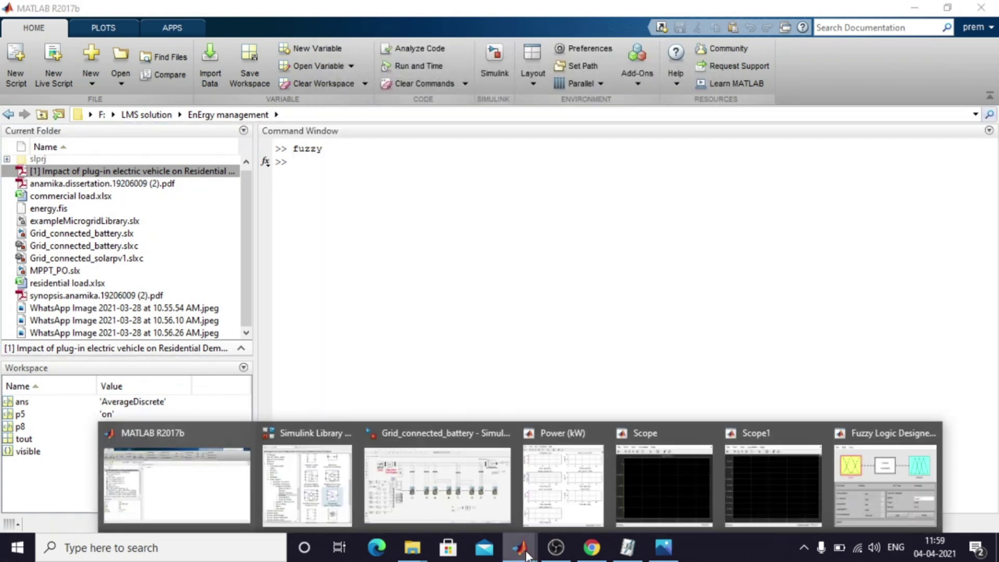
pyautogui.click(424, 479)
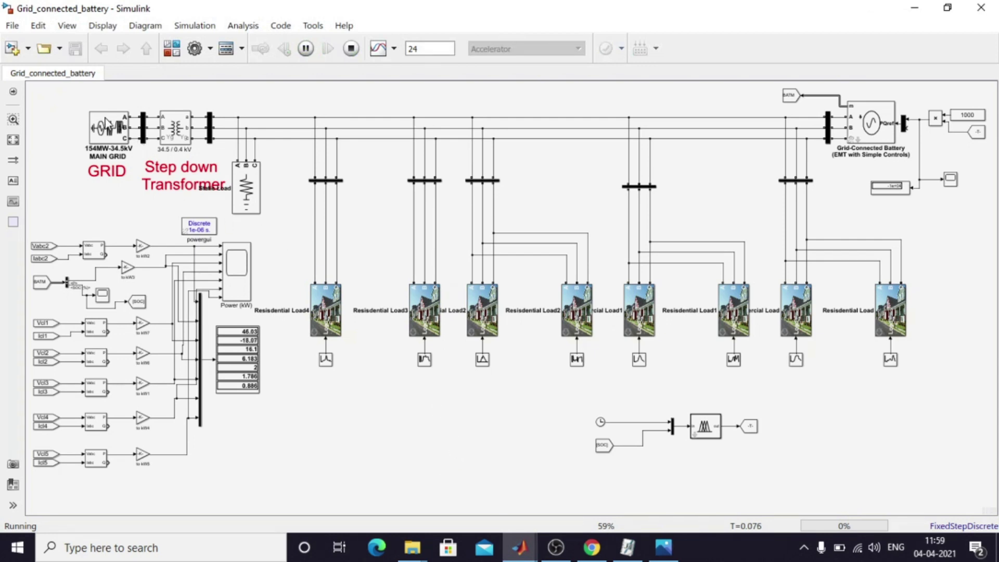
# - Point out the main grid block and the step-down transformer in the model
pyautogui.click(111, 139)
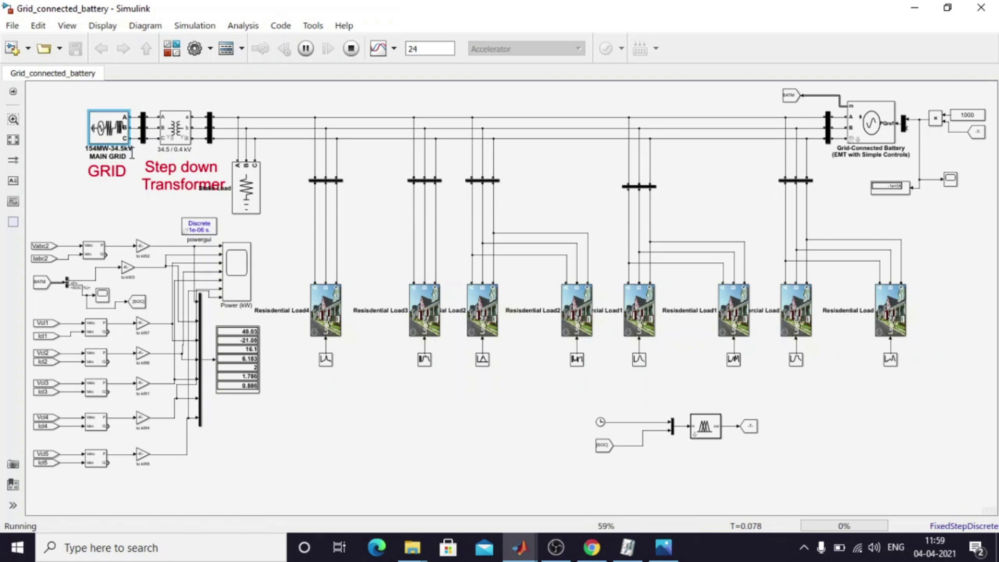
pyautogui.click(171, 138)
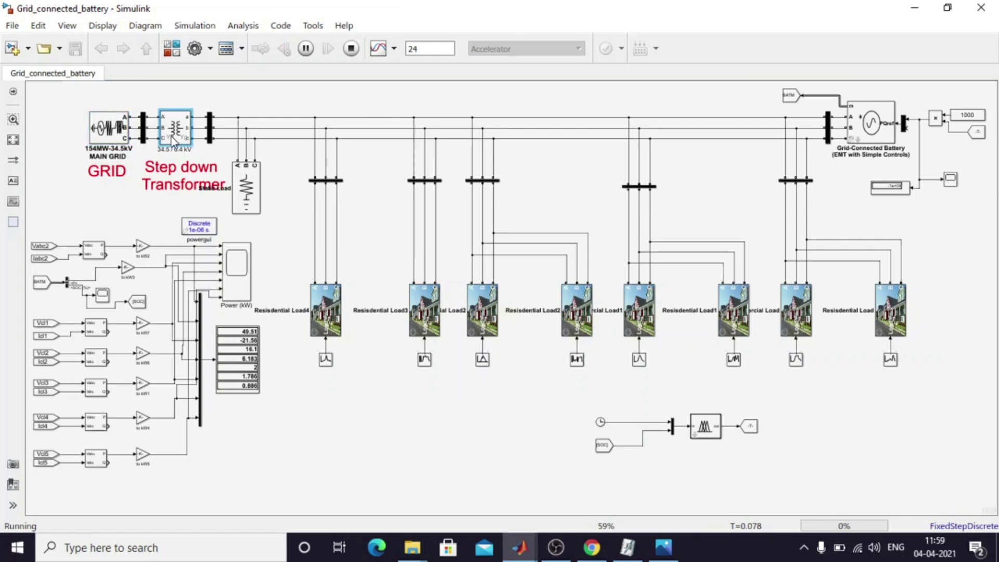
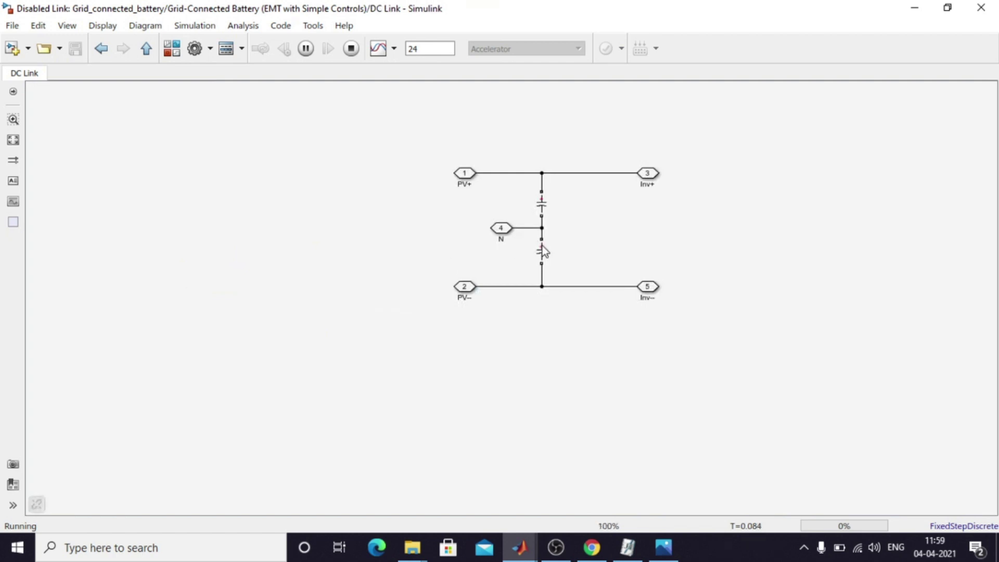
# - Leave the DC Link subsystem, examine the Grid Inverter subsystem of the grid-connected battery, and return to the battery diagram
pyautogui.press('Escape')
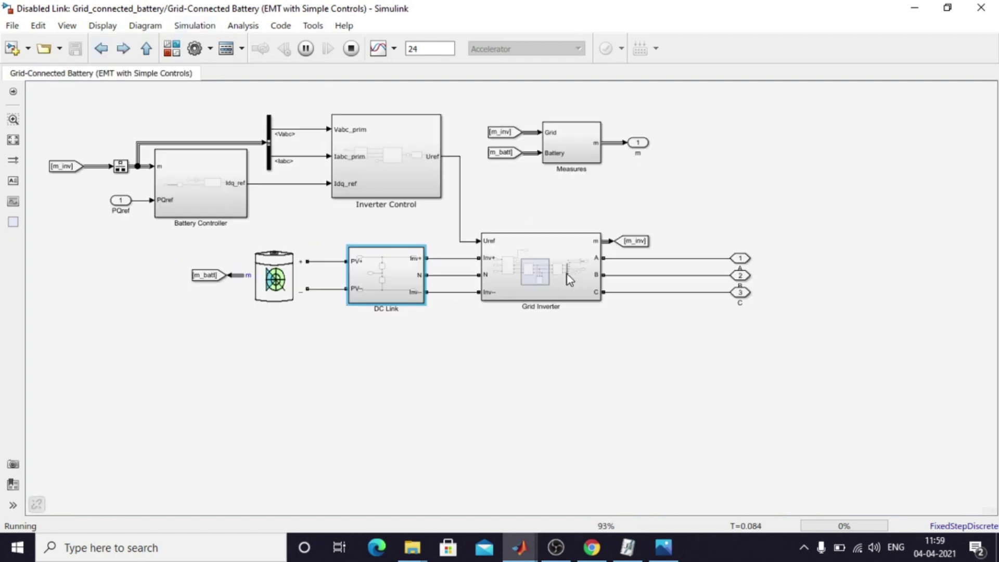
pyautogui.doubleClick(558, 270)
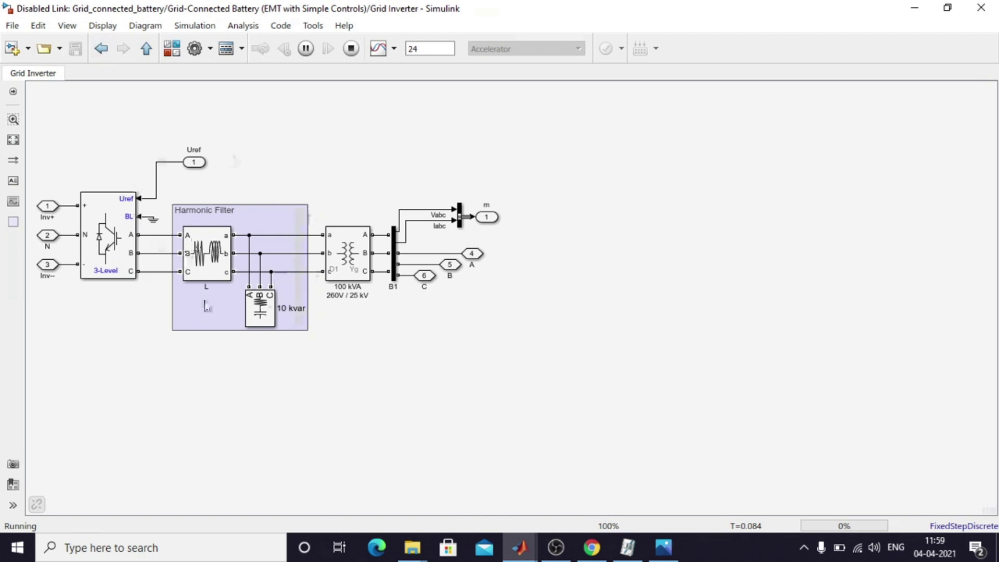
pyautogui.click(104, 50)
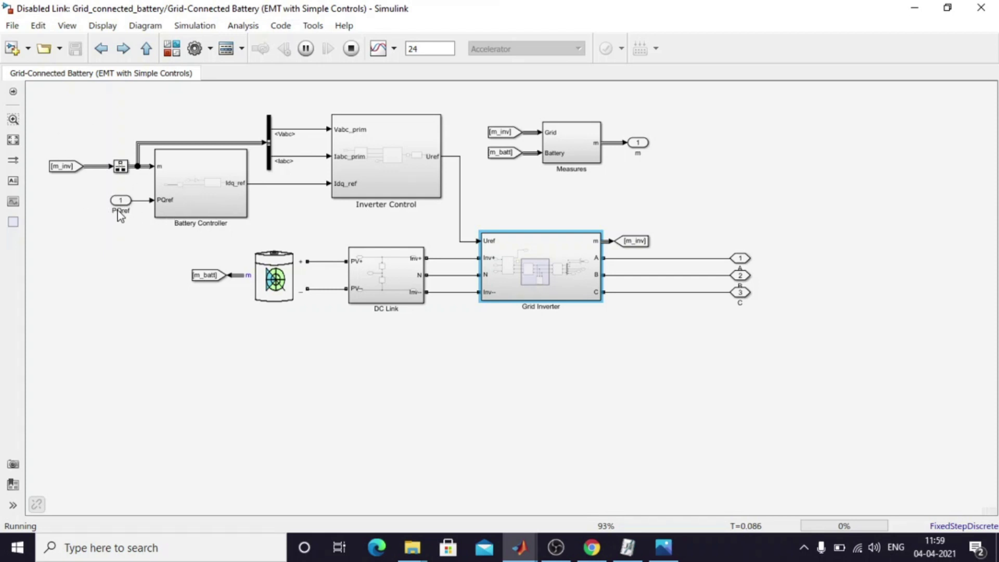
# - Examine the Battery Controller subsystem and its P,Q Control block, and return to the battery diagram
pyautogui.click(123, 241)
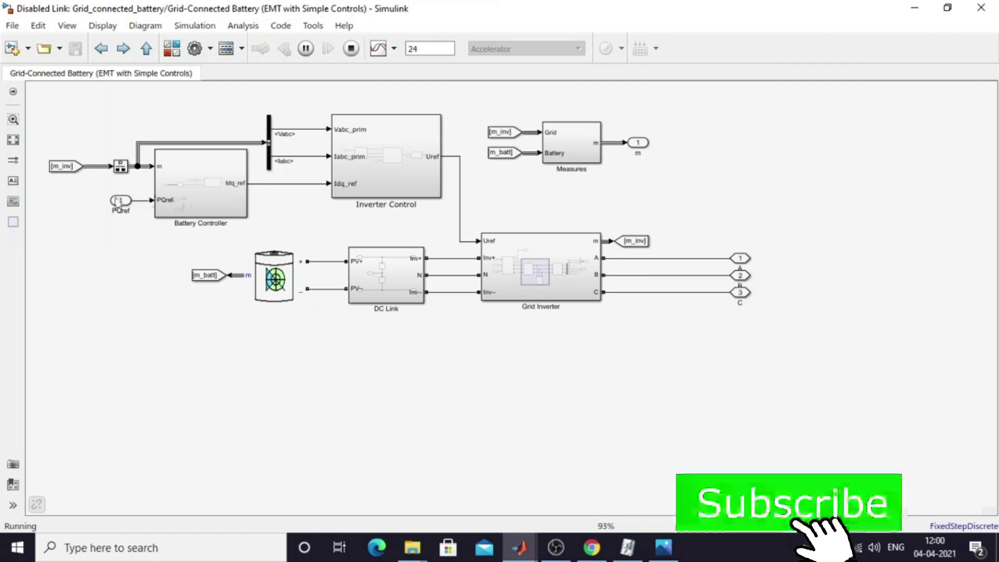
pyautogui.doubleClick(205, 203)
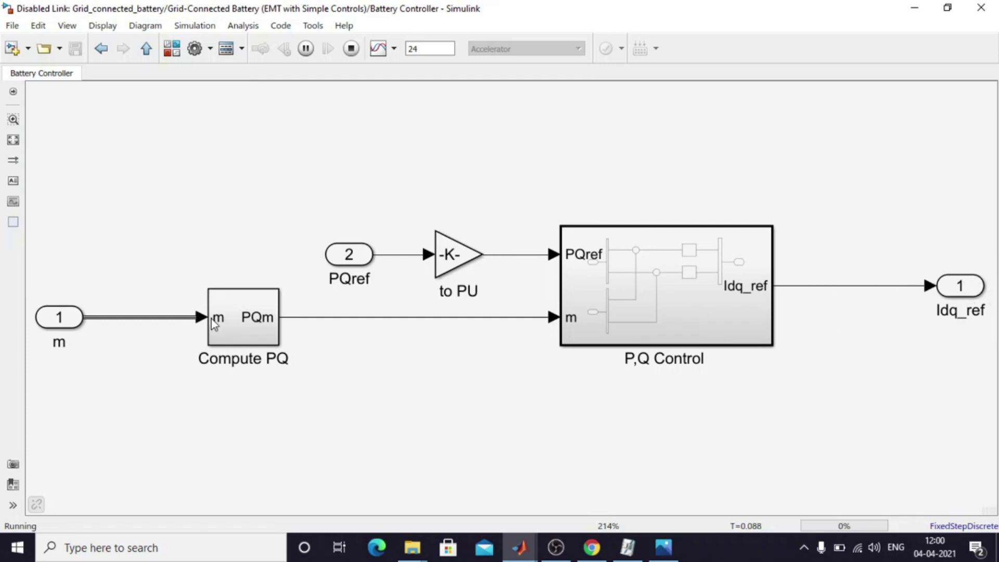
pyautogui.doubleClick(698, 315)
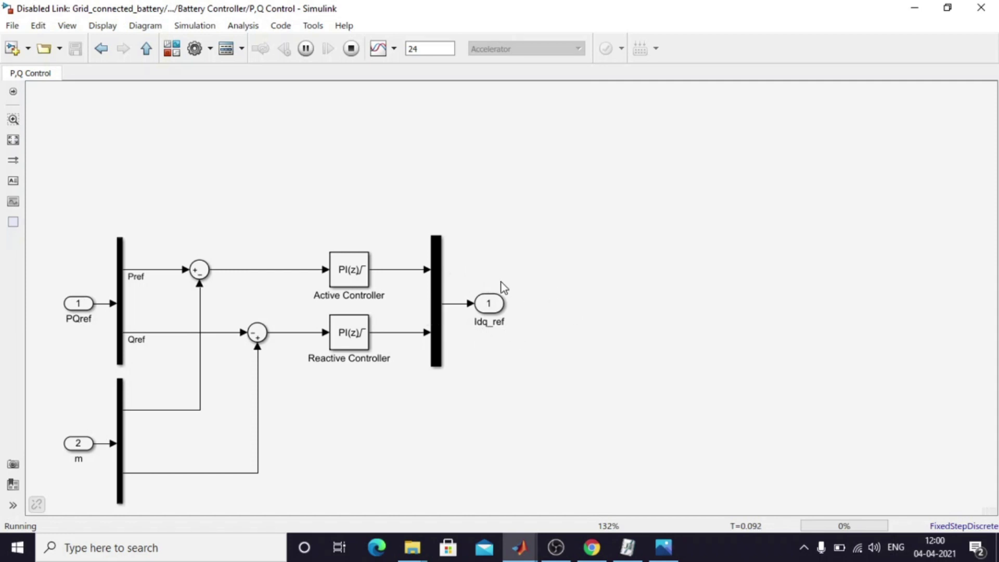
pyautogui.click(102, 49)
pyautogui.click(102, 49)
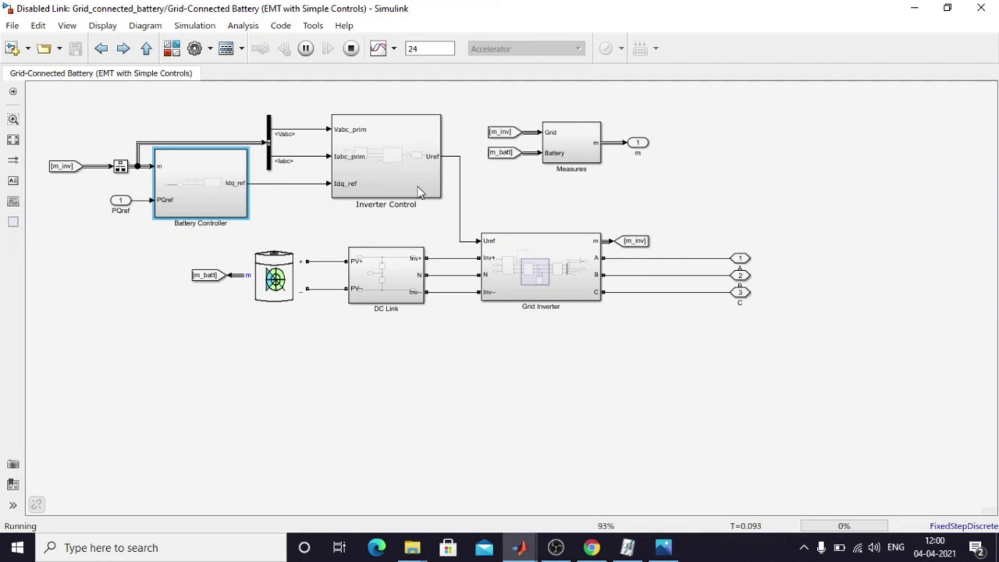
# - Examine the Inverter Control subsystem, point out the Grid Inverter it drives, and return to the top-level model
pyautogui.doubleClick(401, 177)
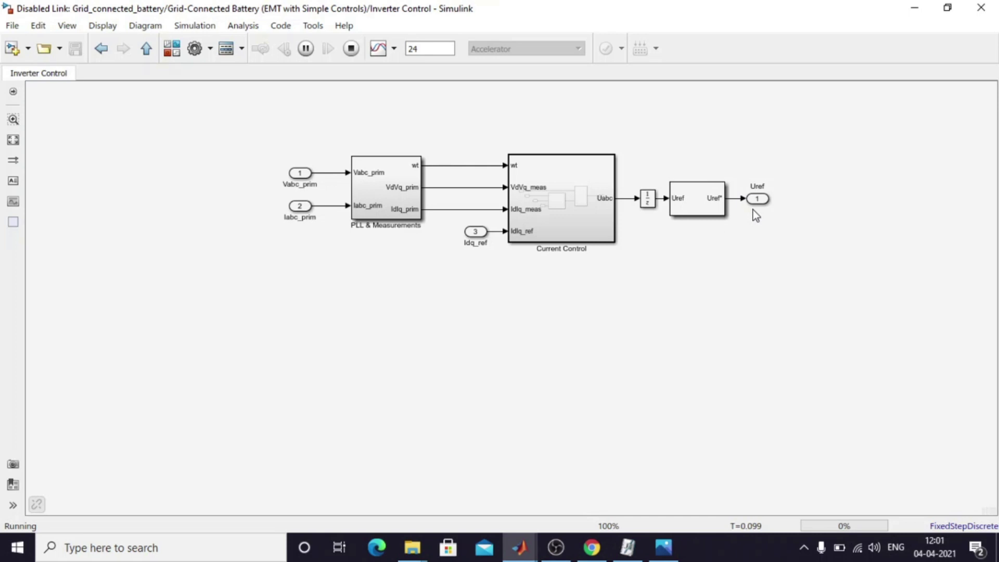
pyautogui.click(110, 50)
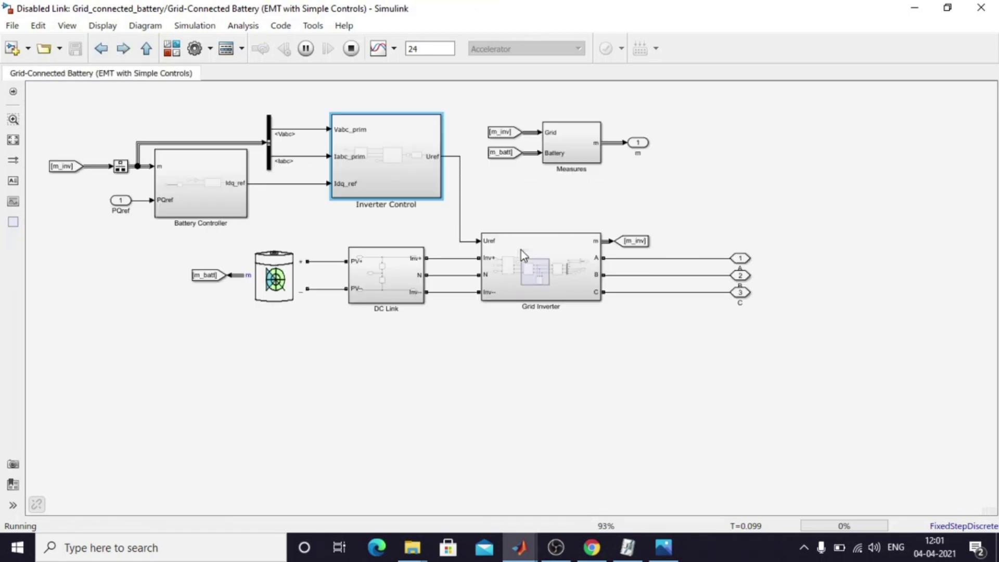
pyautogui.click(520, 248)
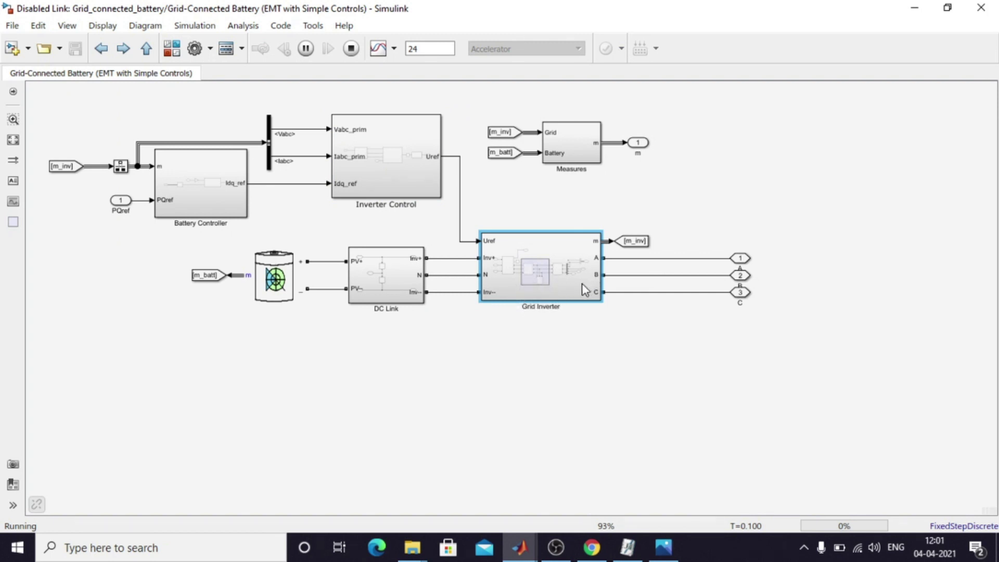
pyautogui.click(295, 345)
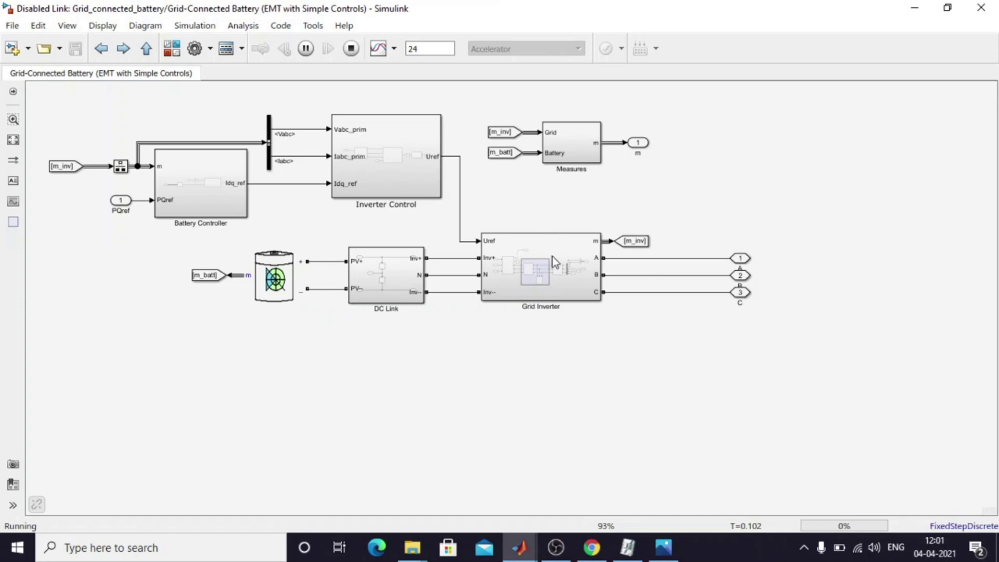
pyautogui.click(102, 49)
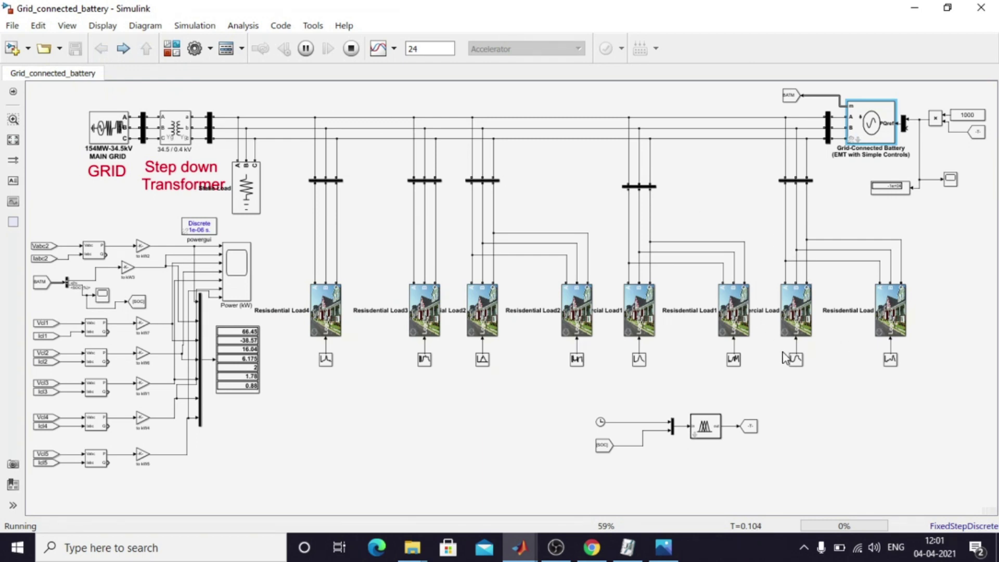
# - Point out the residential load blocks one after another, from the first load through load 3
pyautogui.click(879, 321)
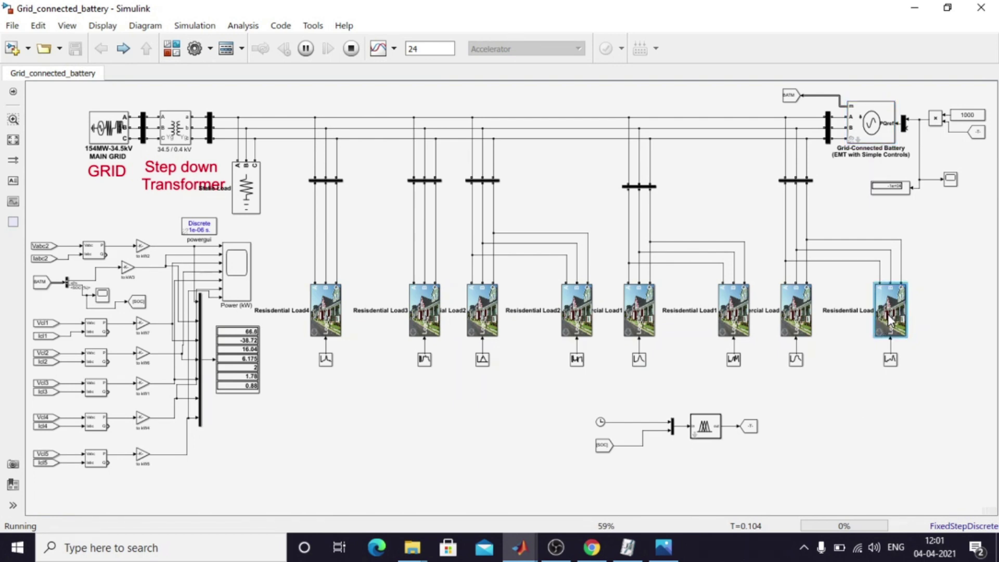
pyautogui.click(736, 319)
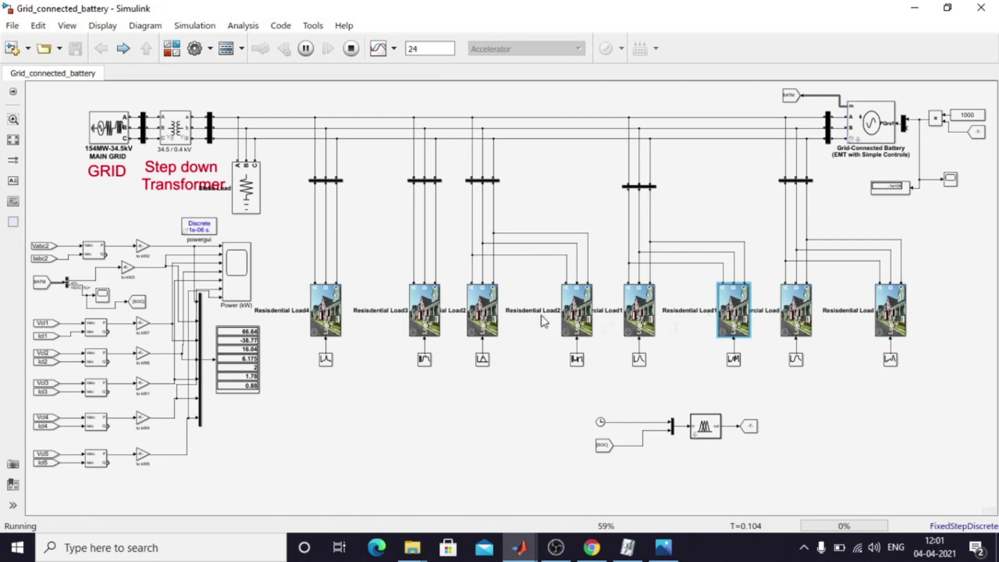
pyautogui.click(566, 318)
pyautogui.click(424, 318)
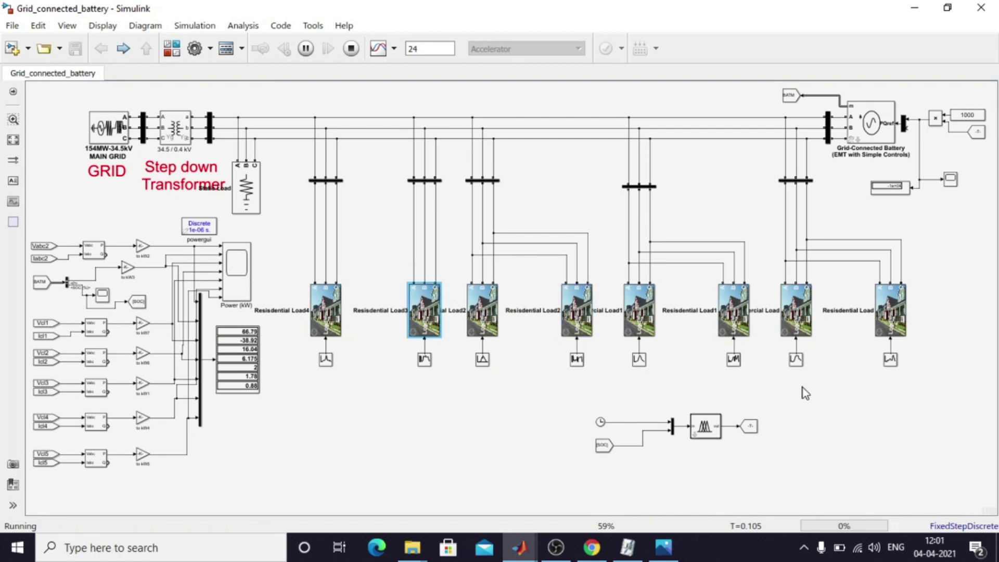
# - Point out the three commercial load blocks in the model
pyautogui.click(799, 314)
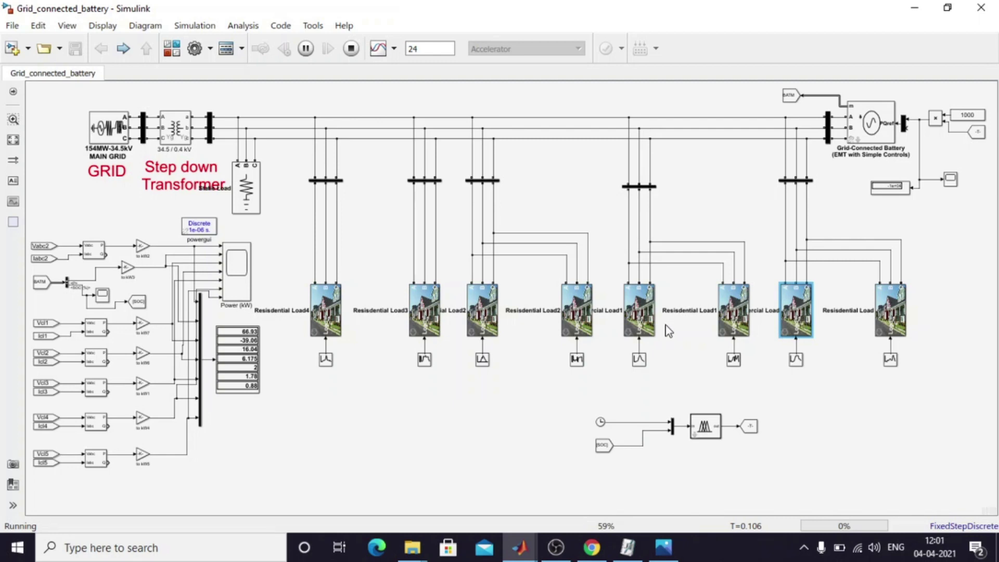
pyautogui.click(645, 317)
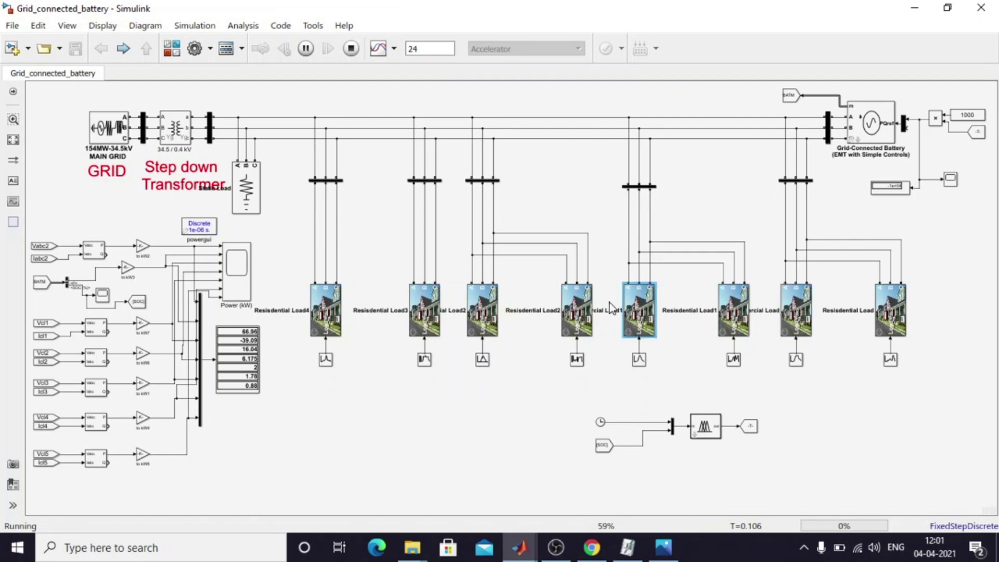
pyautogui.click(474, 313)
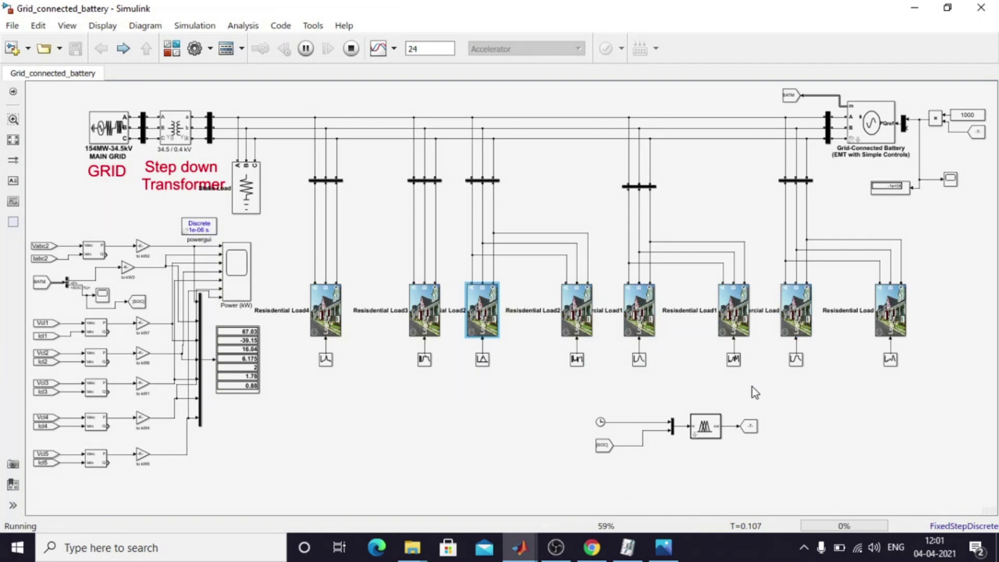
# - Review the output and time value vectors of the repeating sequence feeding the first residential load, and close its parameters without changes
pyautogui.click(890, 360)
pyautogui.doubleClick(889, 360)
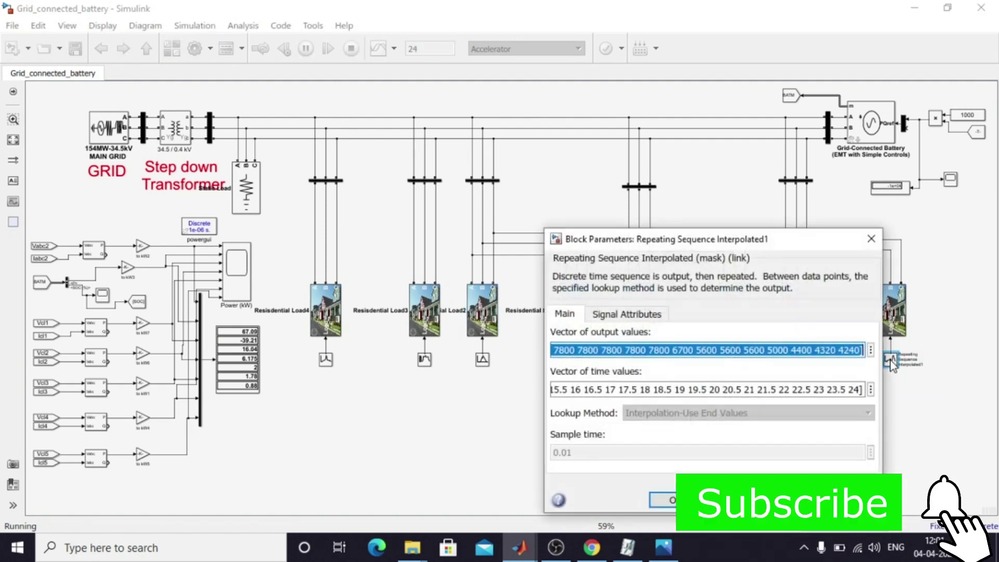
pyautogui.moveTo(728, 248); pyautogui.dragTo(710, 142)
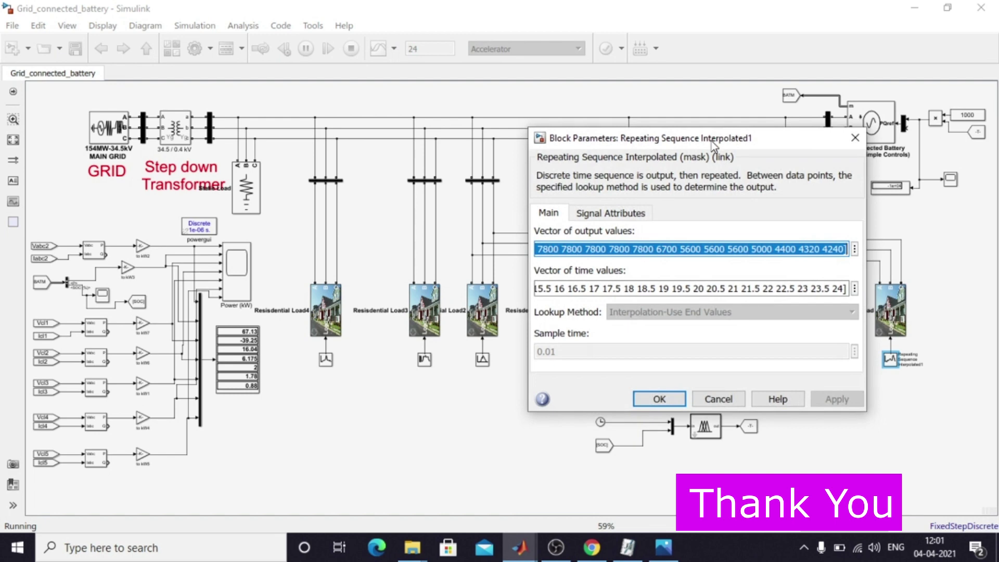
pyautogui.click(708, 249)
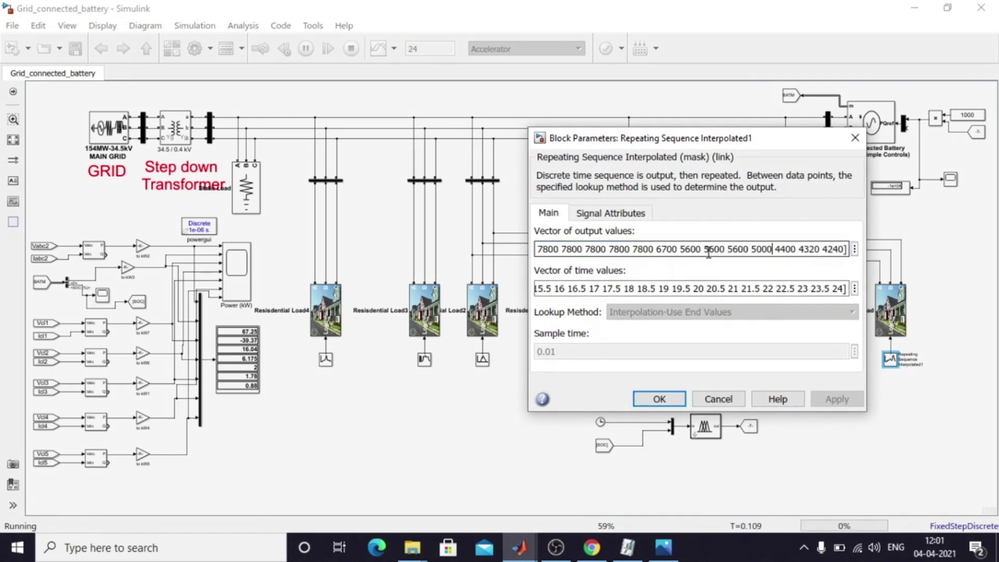
pyautogui.press('Left')
pyautogui.press('Left')
pyautogui.press('Left')
pyautogui.press('Left')
pyautogui.press('Left')
pyautogui.press('Left')
pyautogui.press('Left')
pyautogui.press('Left')
pyautogui.press('Left')
pyautogui.press('Left')
pyautogui.press('Left')
pyautogui.press('Left')
pyautogui.press('Left')
pyautogui.press('Left')
pyautogui.press('Left')
pyautogui.press('Left')
pyautogui.press('Left')
pyautogui.press('Left')
pyautogui.press('Left')
pyautogui.press('Left')
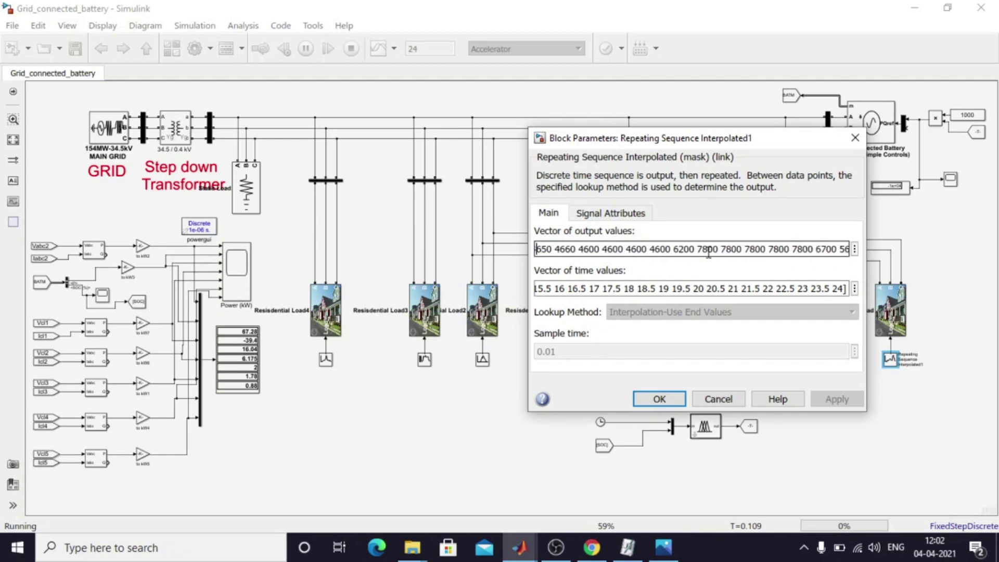
pyautogui.press('Left')
pyautogui.press('Left')
pyautogui.press('Left')
pyautogui.press('Left')
pyautogui.press('Left')
pyautogui.press('Left')
pyautogui.press('Left')
pyautogui.press('Left')
pyautogui.press('Left')
pyautogui.press('Left')
pyautogui.press('Left')
pyautogui.press('Left')
pyautogui.press('Left')
pyautogui.press('Left')
pyautogui.press('Left')
pyautogui.press('Left')
pyautogui.press('Left')
pyautogui.press('Left')
pyautogui.press('Left')
pyautogui.press('Left')
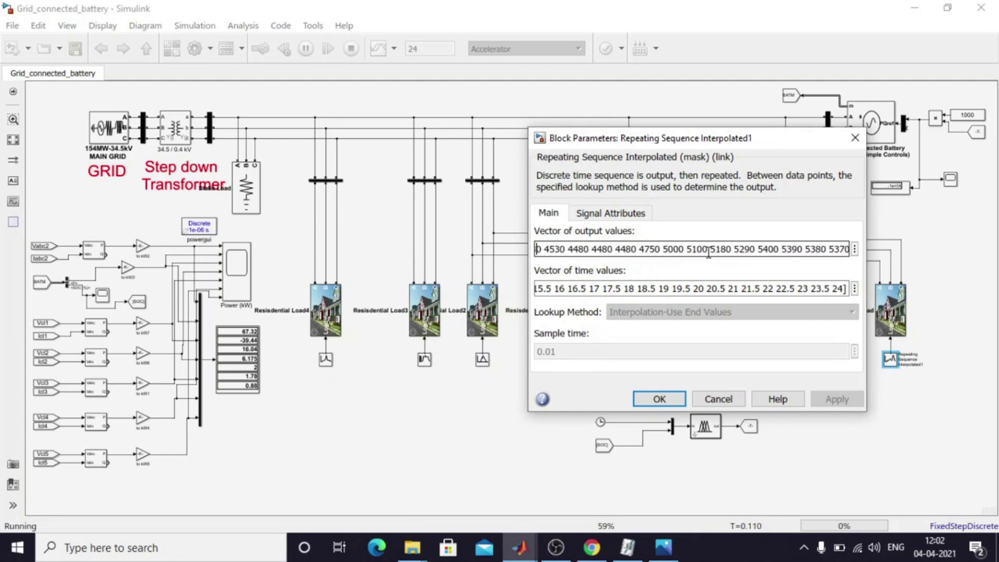
pyautogui.press('Left')
pyautogui.press('Left')
pyautogui.press('Left')
pyautogui.press('Left')
pyautogui.press('Left')
pyautogui.press('Left')
pyautogui.press('Left')
pyautogui.press('Left')
pyautogui.press('Left')
pyautogui.press('Left')
pyautogui.press('Left')
pyautogui.press('Left')
pyautogui.press('Left')
pyautogui.press('Left')
pyautogui.press('Left')
pyautogui.press('Left')
pyautogui.press('Left')
pyautogui.press('Left')
pyautogui.press('Left')
pyautogui.press('Left')
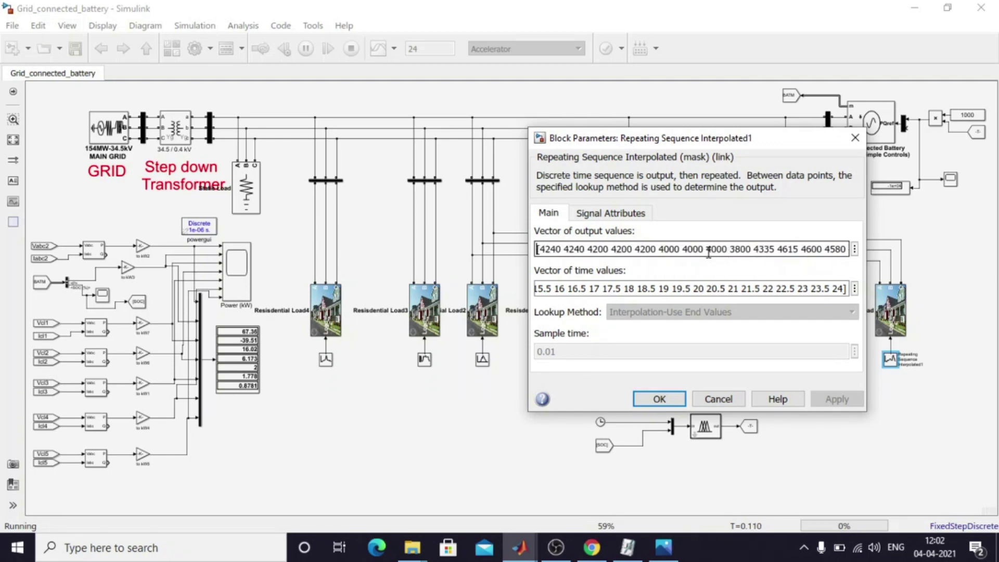
pyautogui.press('Tab')
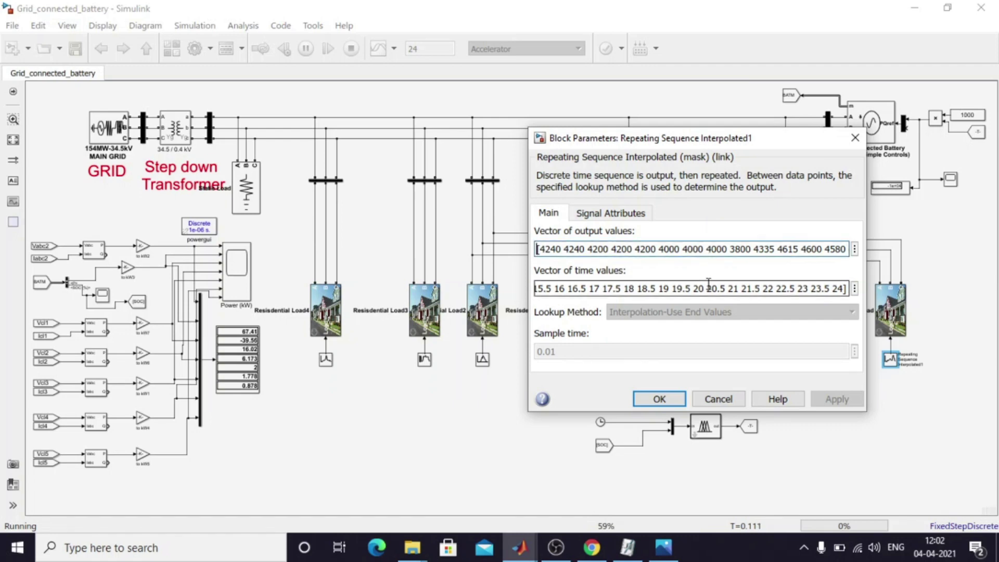
pyautogui.press('End')
pyautogui.click(717, 398)
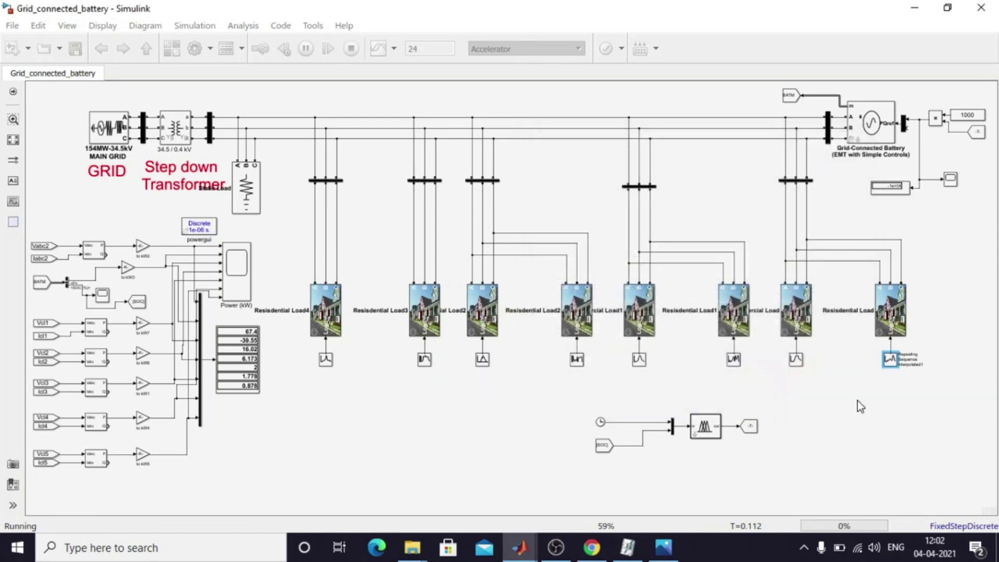
# - Review the output and time value vectors of the repeating sequence feeding the first commercial load, and close its parameters without changes
pyautogui.click(893, 397)
pyautogui.doubleClick(795, 360)
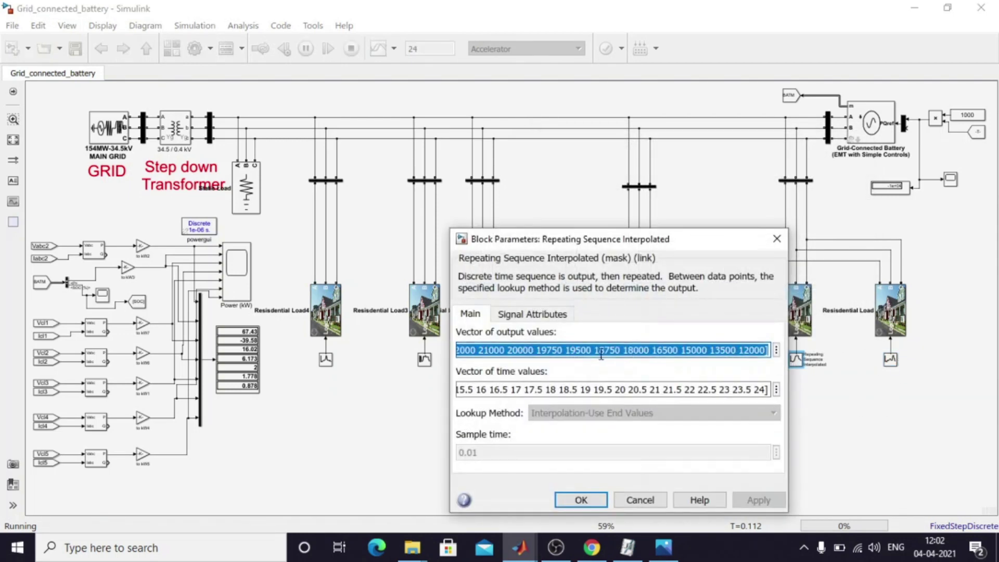
pyautogui.tripleClick(600, 387)
pyautogui.press('End')
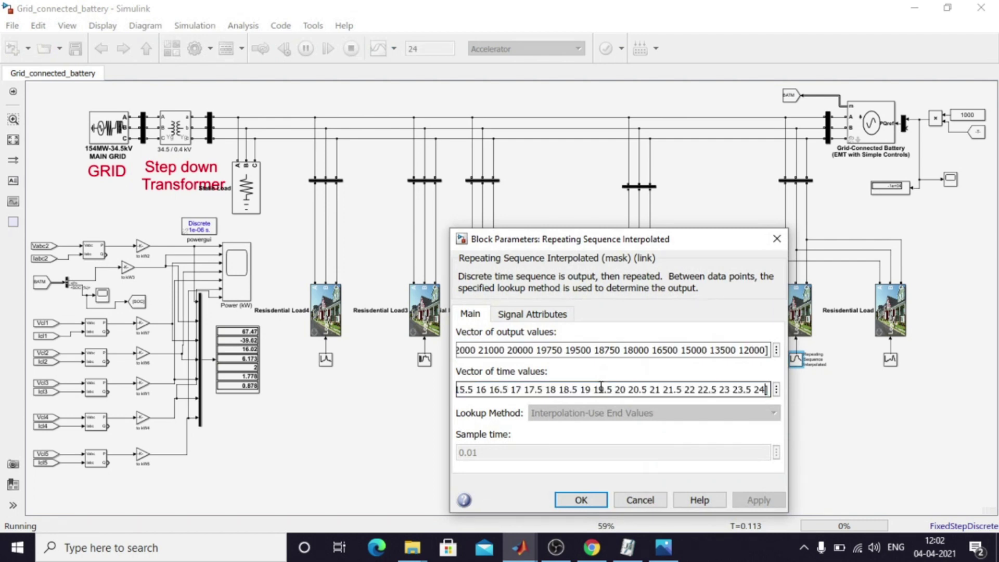
pyautogui.press('Left')
pyautogui.press('Left')
pyautogui.press('Left')
pyautogui.press('Left')
pyautogui.press('Left')
pyautogui.press('Left')
pyautogui.press('Left')
pyautogui.press('Left')
pyautogui.press('Left')
pyautogui.press('Left')
pyautogui.press('Left')
pyautogui.press('Left')
pyautogui.press('Left')
pyautogui.press('Left')
pyautogui.press('Left')
pyautogui.press('Left')
pyautogui.press('Left')
pyautogui.press('Left')
pyautogui.press('Left')
pyautogui.press('Left')
pyautogui.press('Left')
pyautogui.press('Left')
pyautogui.press('Left')
pyautogui.press('Left')
pyautogui.press('Left')
pyautogui.press('Left')
pyautogui.press('Left')
pyautogui.press('Left')
pyautogui.press('Left')
pyautogui.press('Left')
pyautogui.press('Left')
pyautogui.press('Left')
pyautogui.press('Left')
pyautogui.press('Left')
pyautogui.press('Left')
pyautogui.press('Left')
pyautogui.press('Left')
pyautogui.press('Left')
pyautogui.press('Left')
pyautogui.press('Left')
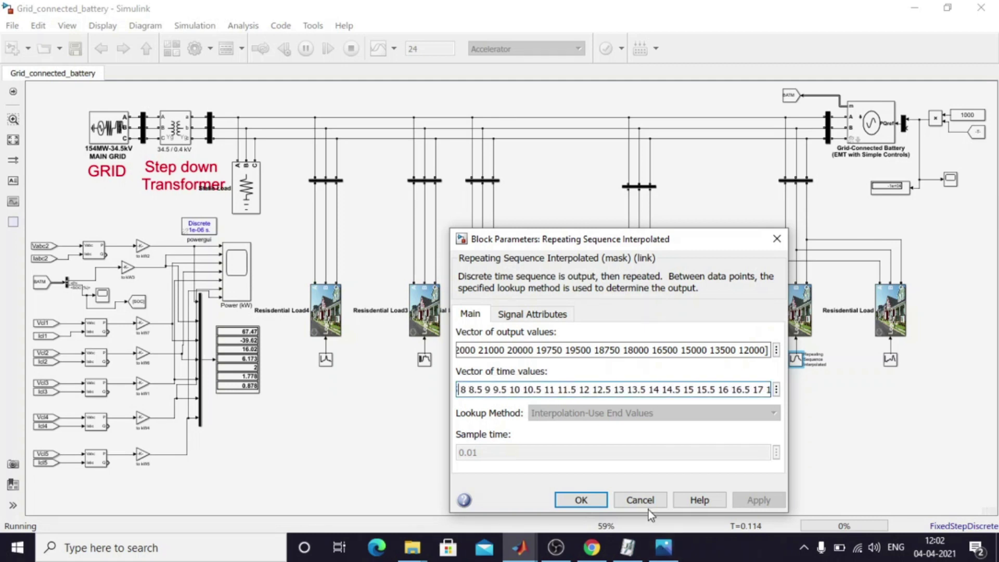
pyautogui.click(648, 504)
# - Point out the repeating sequence blocks feeding commercial load 1, residential load 1 and residential load 2
pyautogui.click(639, 361)
pyautogui.click(734, 363)
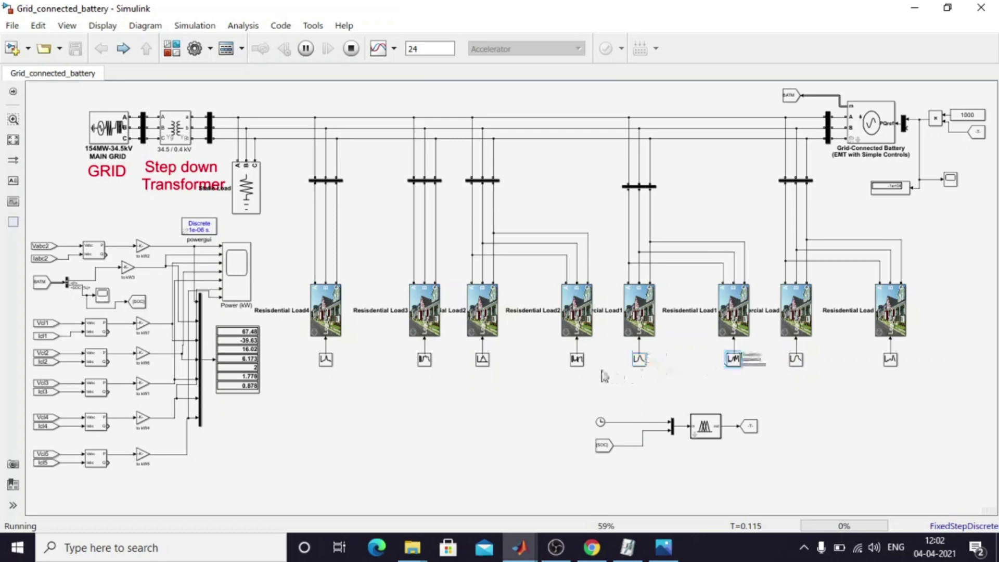
pyautogui.click(574, 365)
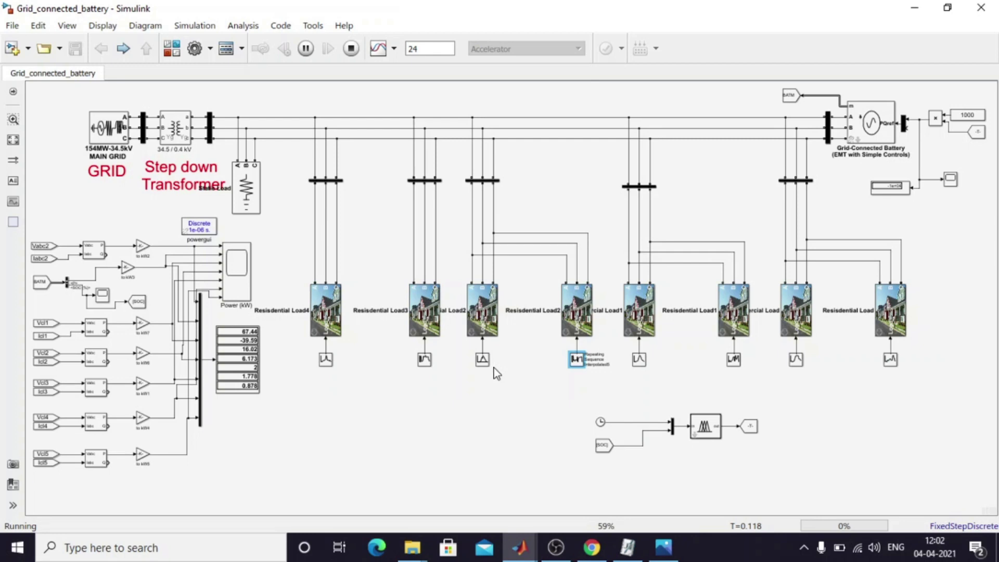
# - Examine the fuzzy controller block up close and point out the clock signal among its inputs
pyautogui.scroll(3, 710, 455)
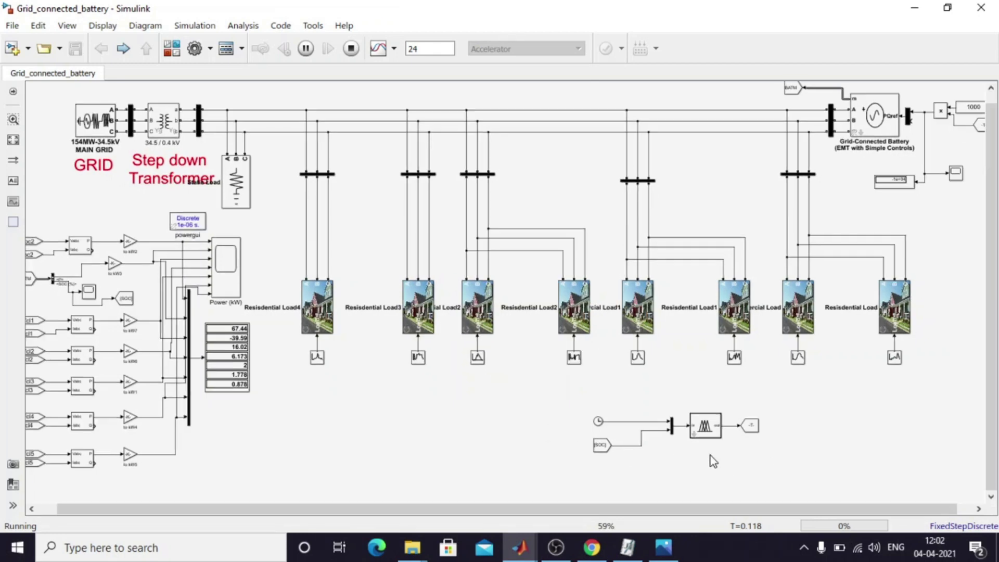
pyautogui.scroll(1, 711, 456)
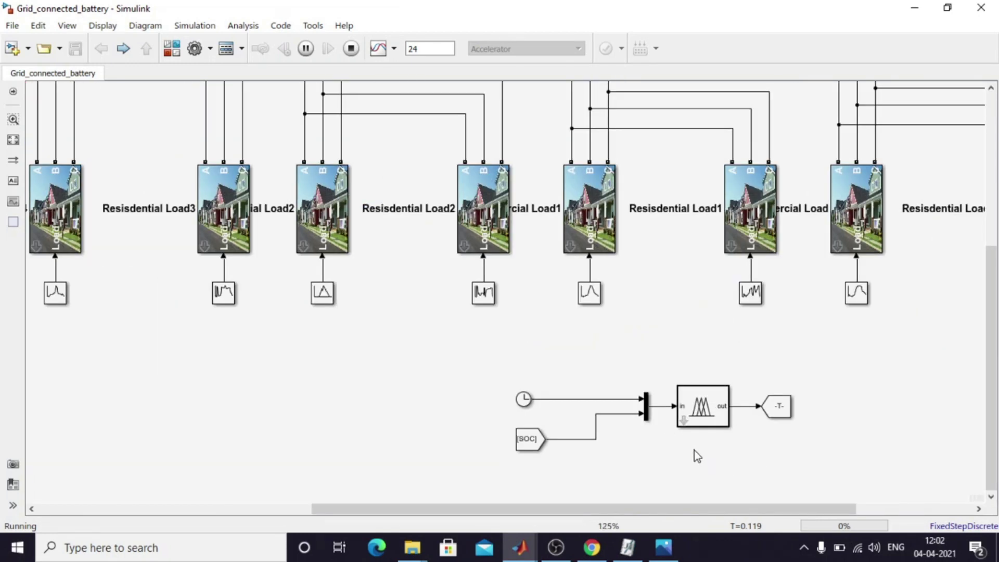
pyautogui.scroll(1, 693, 451)
pyautogui.click(520, 388)
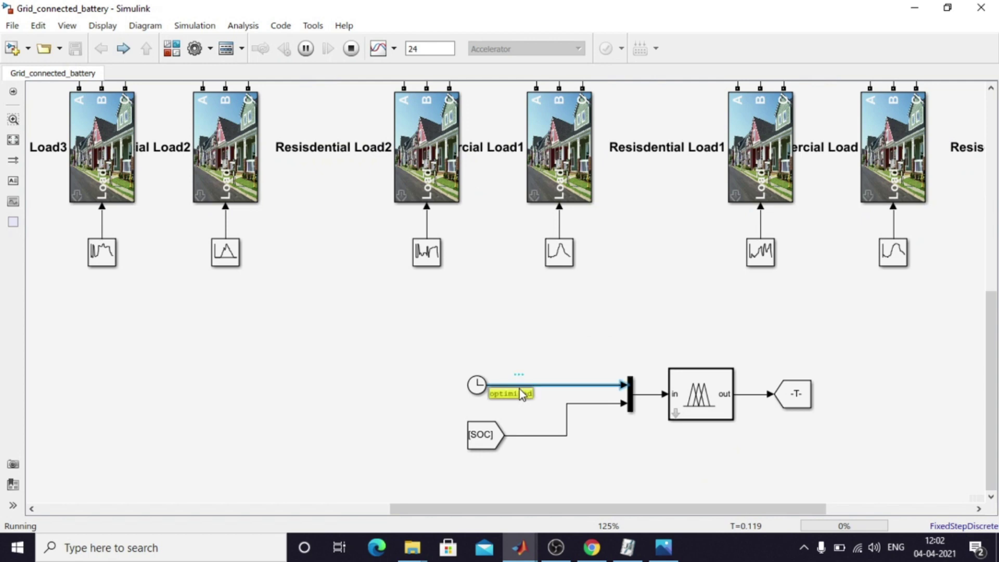
pyautogui.click(446, 373)
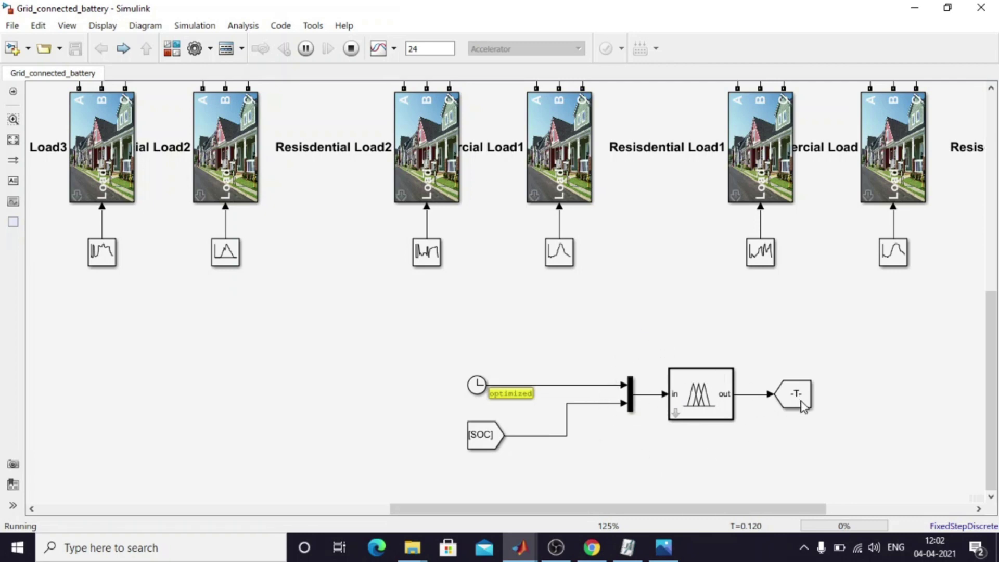
# - Examine the Grid-Connected Battery block and the multiplied 1000 and tag signals feeding its PQref input
pyautogui.moveTo(796, 510); pyautogui.dragTo(942, 514)
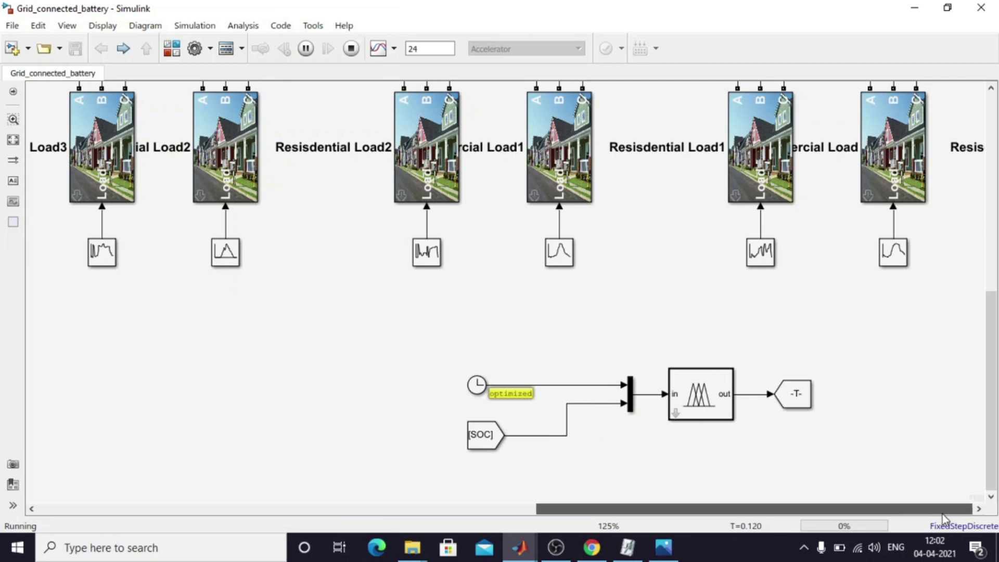
pyautogui.scroll(1, 972, 323)
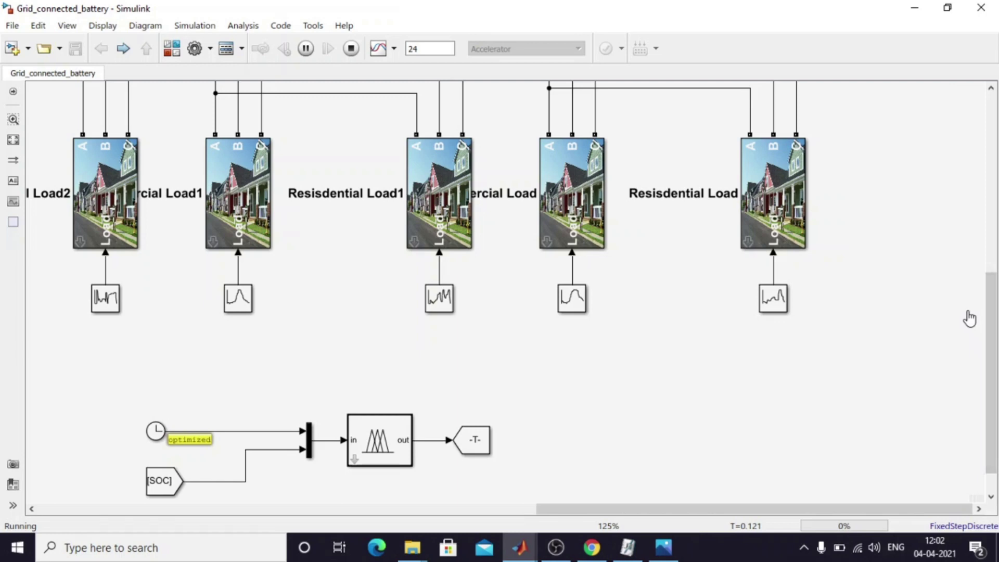
pyautogui.scroll(6, 969, 319)
pyautogui.scroll(1, 875, 212)
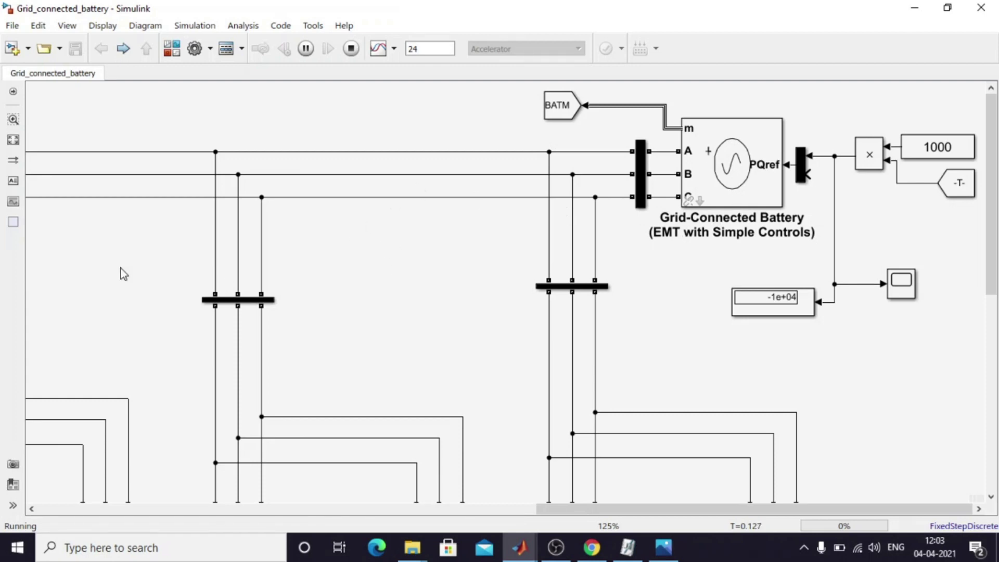
# - Point out the power measurement groups for the grid (Vabc2, Iabc2), the battery (BATM) and the loads
pyautogui.click(14, 141)
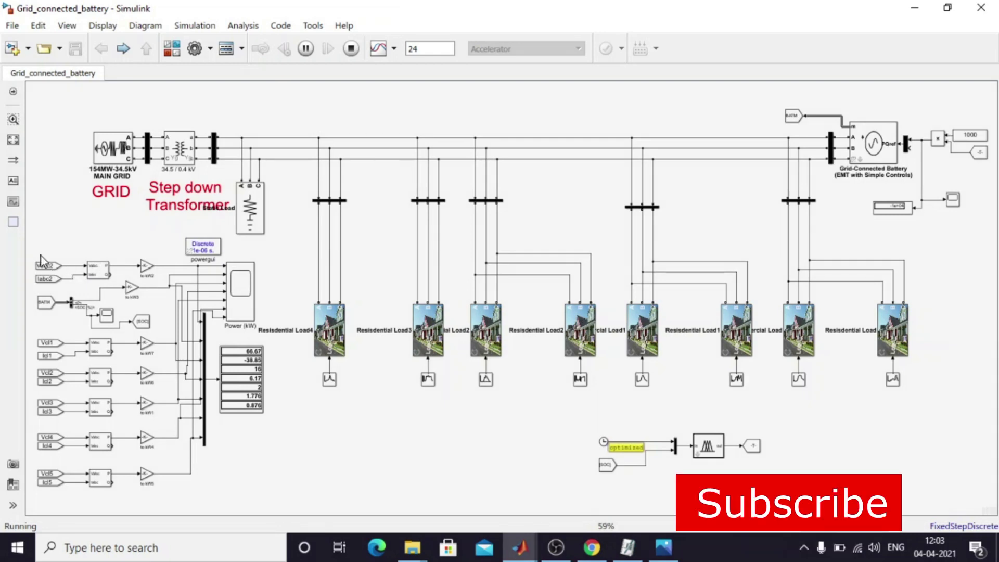
pyautogui.moveTo(52, 263); pyautogui.dragTo(66, 271)
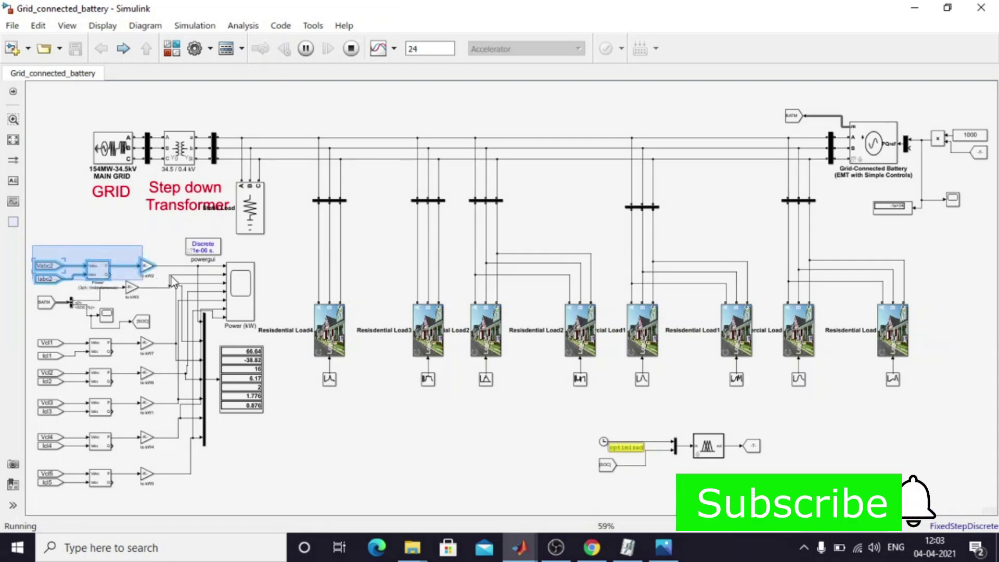
pyautogui.click(47, 295)
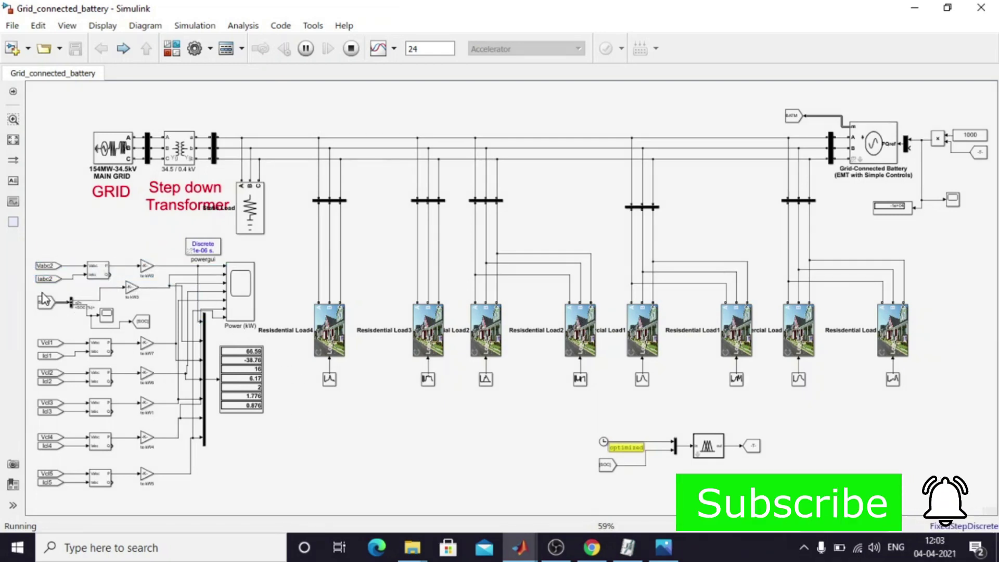
pyautogui.moveTo(38, 292); pyautogui.dragTo(112, 315)
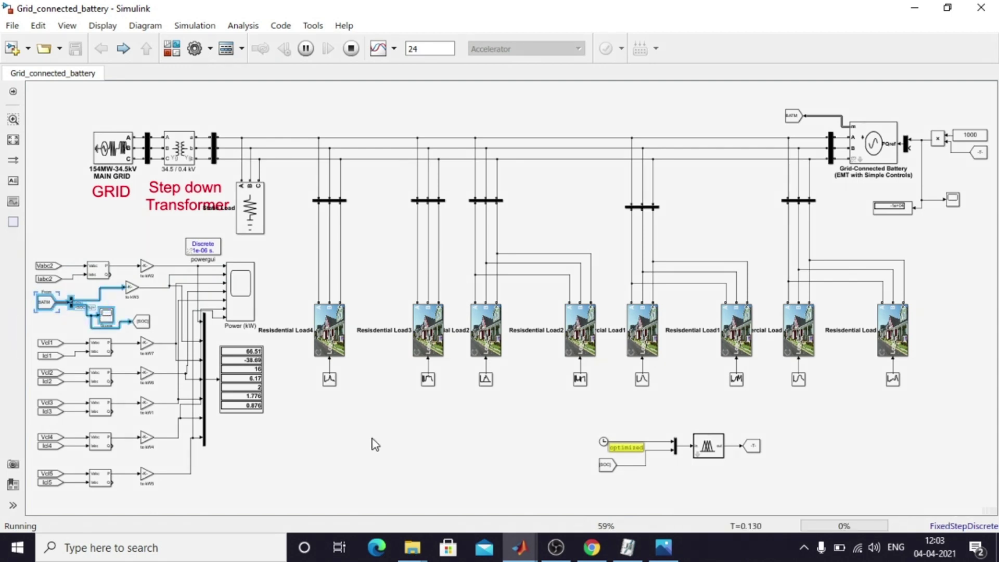
pyautogui.click(375, 445)
pyautogui.moveTo(32, 336); pyautogui.dragTo(74, 400)
pyautogui.moveTo(93, 443); pyautogui.dragTo(113, 488)
pyautogui.click(489, 238)
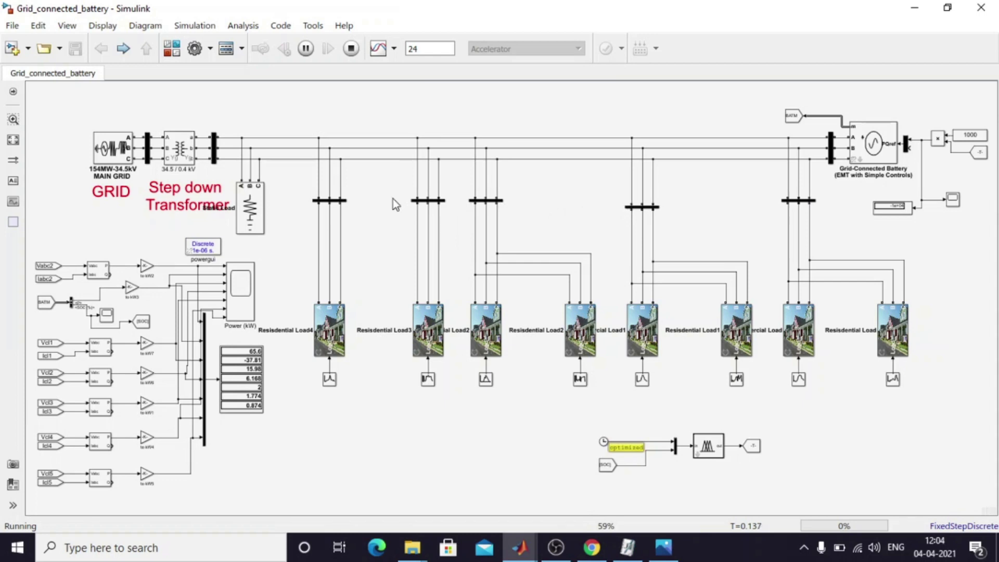
# - Review the grid, battery and load power plots in the Power (kW) scope, and return to the model
pyautogui.doubleClick(246, 301)
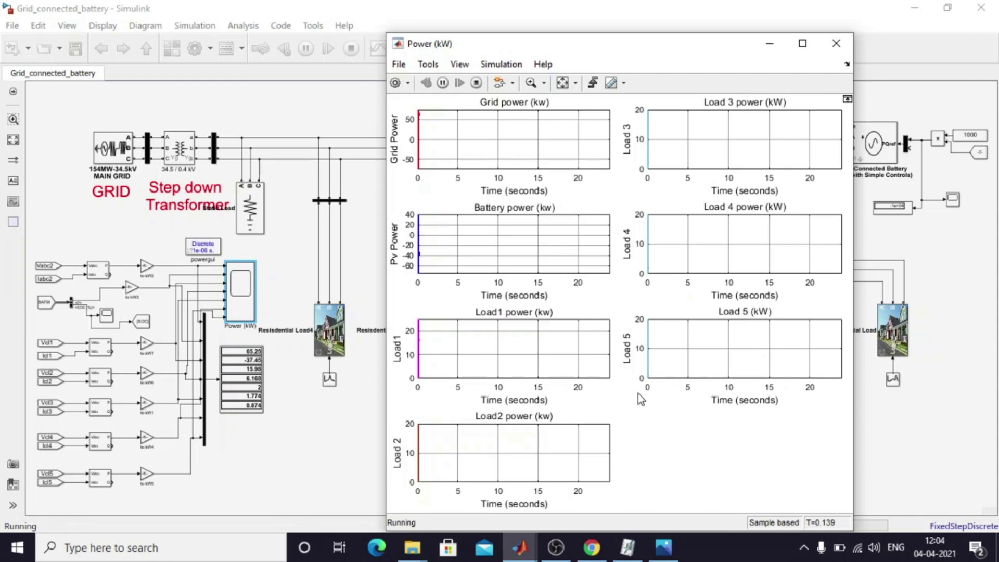
pyautogui.moveTo(606, 50); pyautogui.dragTo(474, 109)
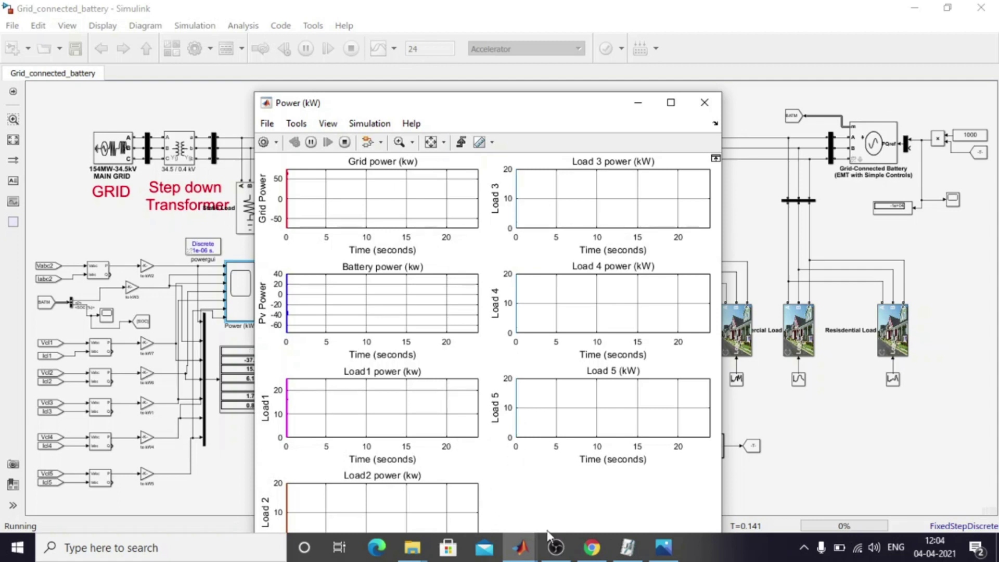
pyautogui.click(822, 459)
pyautogui.click(756, 459)
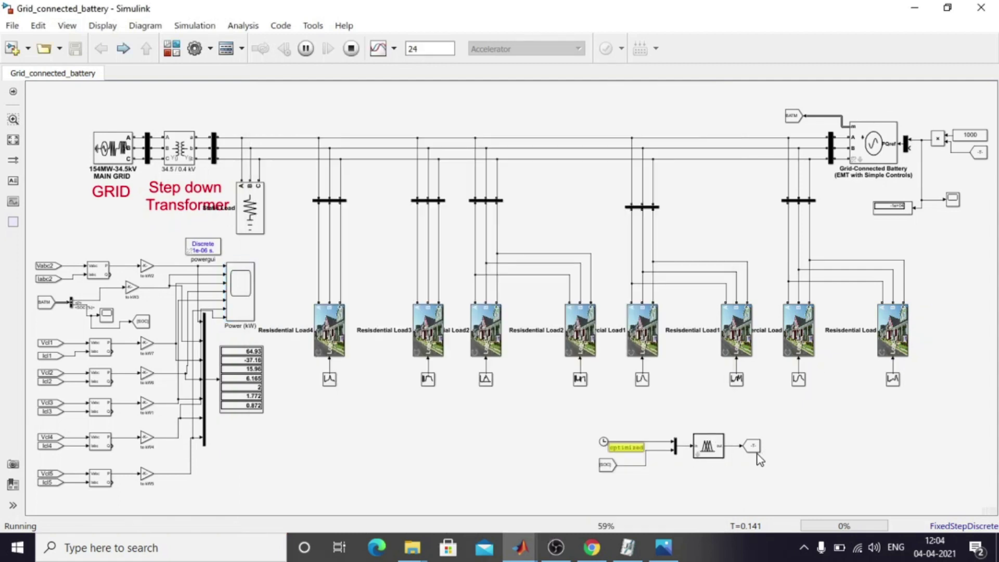